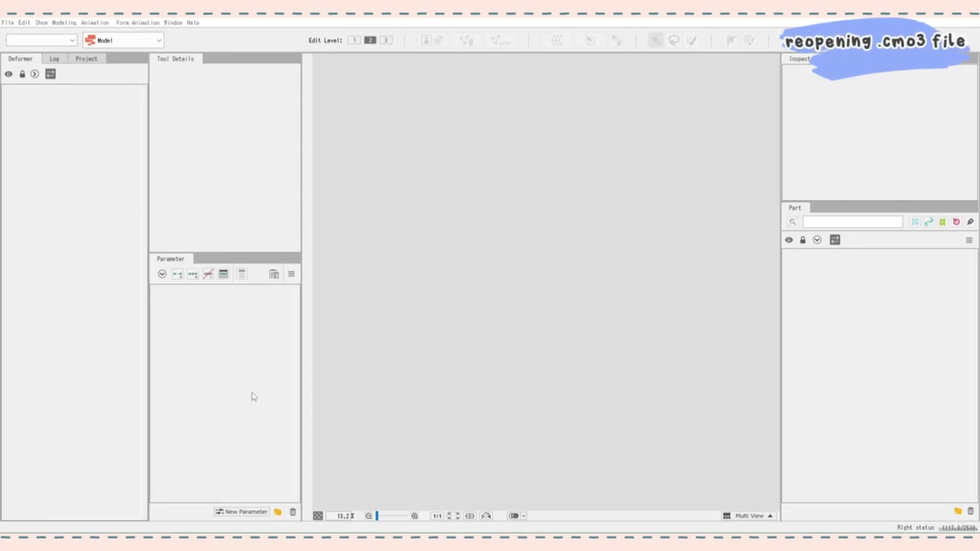
# Reopen the chupuko model from recent files and select BrowL Form in the BROWS parameter group
pyautogui.click(8, 22)
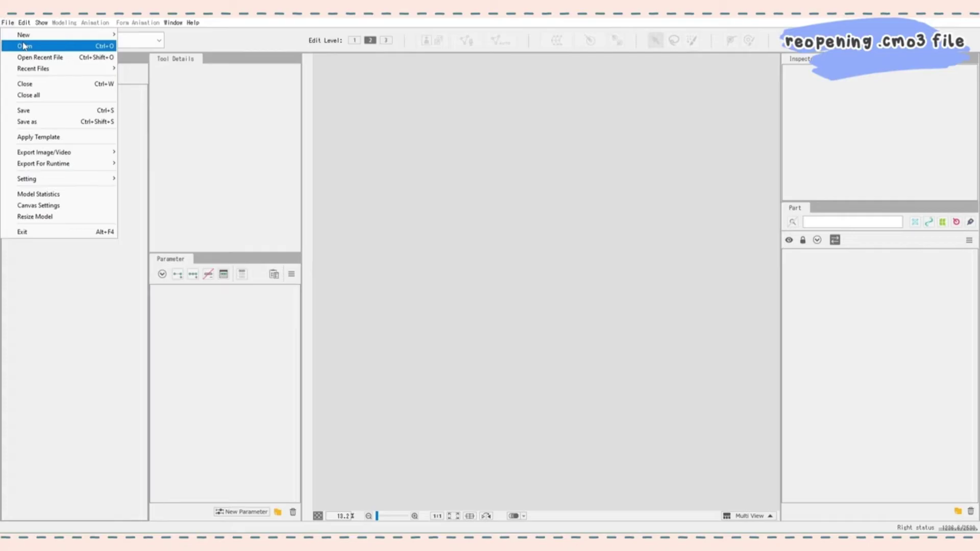
pyautogui.click(73, 57)
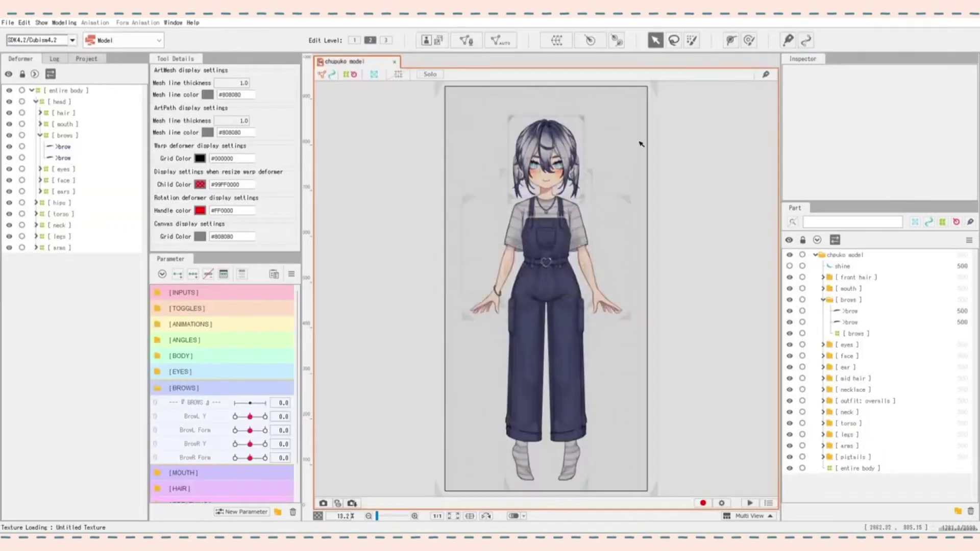
pyautogui.scroll(5, 546, 286)
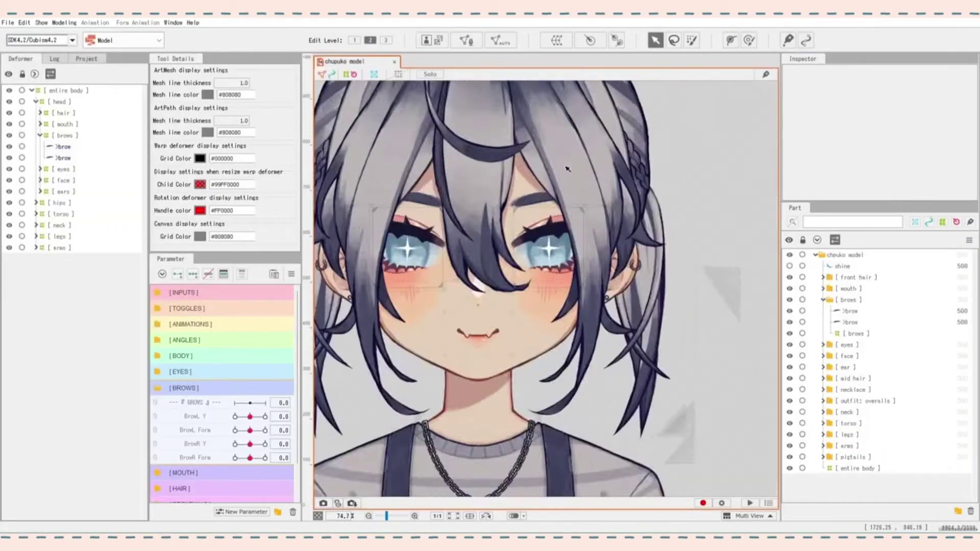
pyautogui.scroll(5, 546, 286)
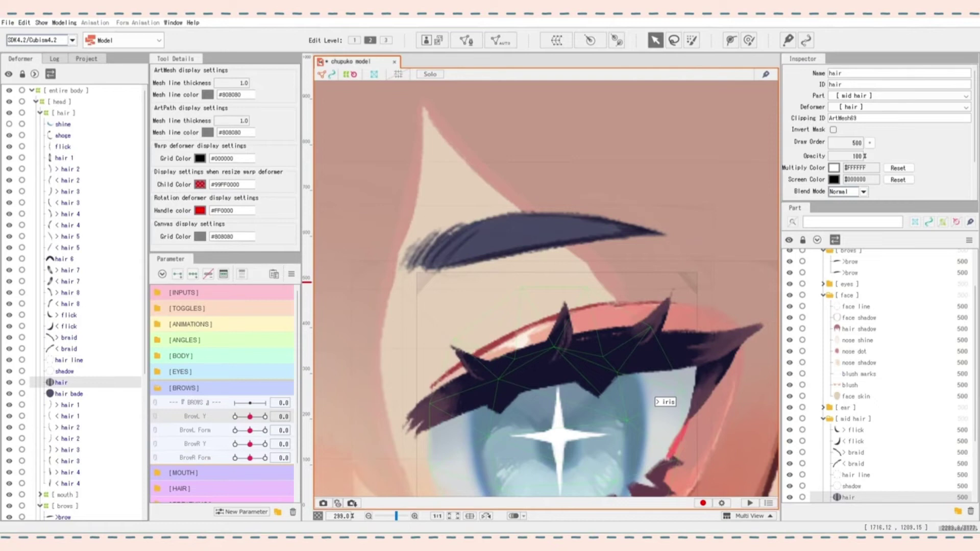
pyautogui.scroll(-1, 177, 357)
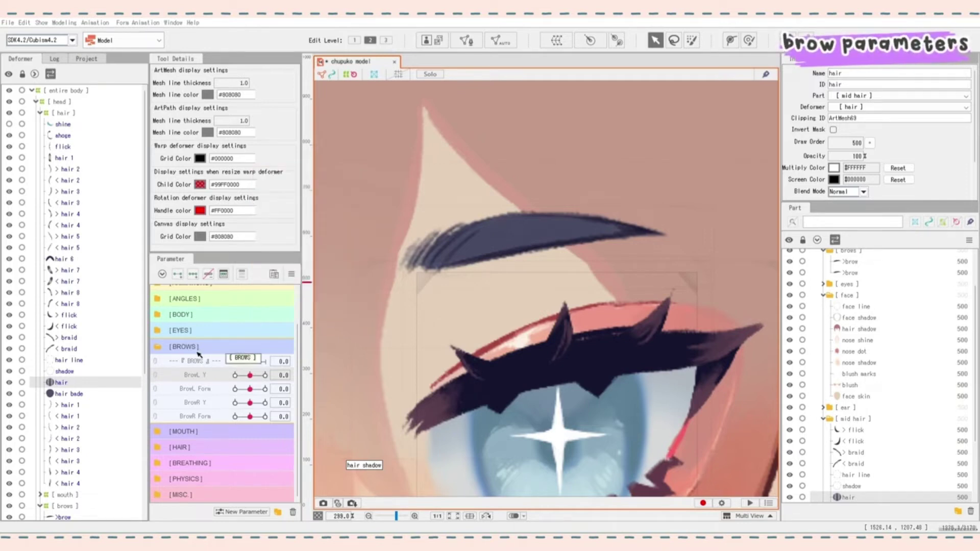
pyautogui.click(223, 394)
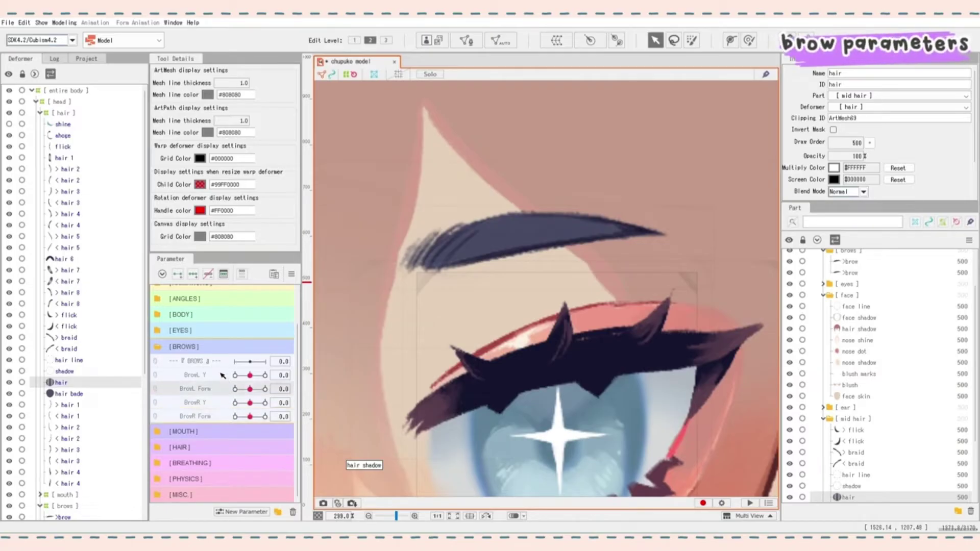
# Select the >brow art mesh inside the brows deformer
pyautogui.click(538, 227)
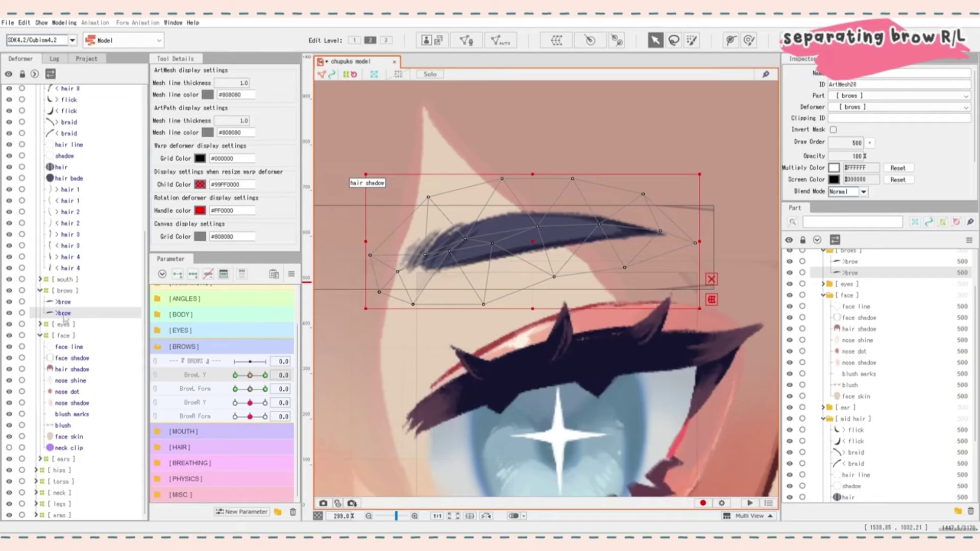
pyautogui.click(67, 292)
pyautogui.click(64, 303)
pyautogui.click(67, 315)
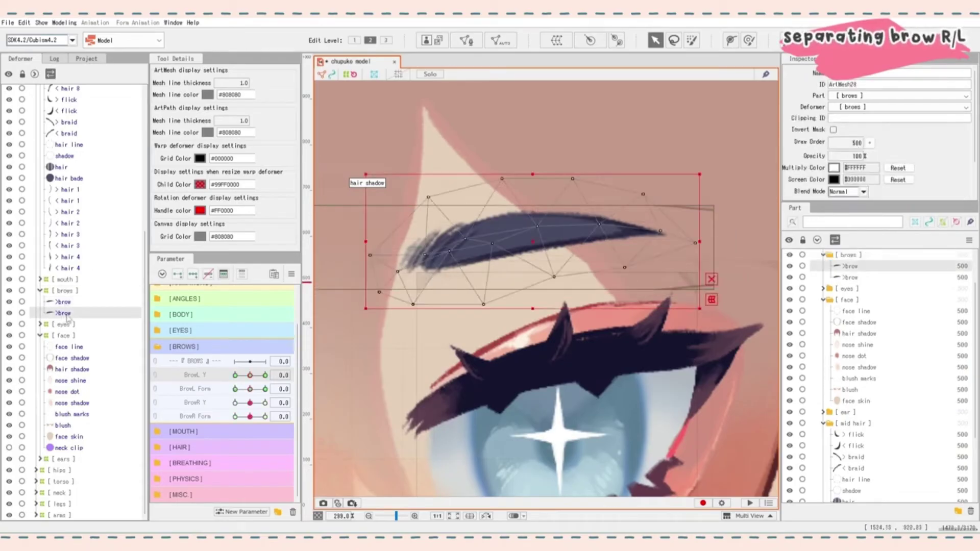
pyautogui.click(68, 304)
pyautogui.click(68, 311)
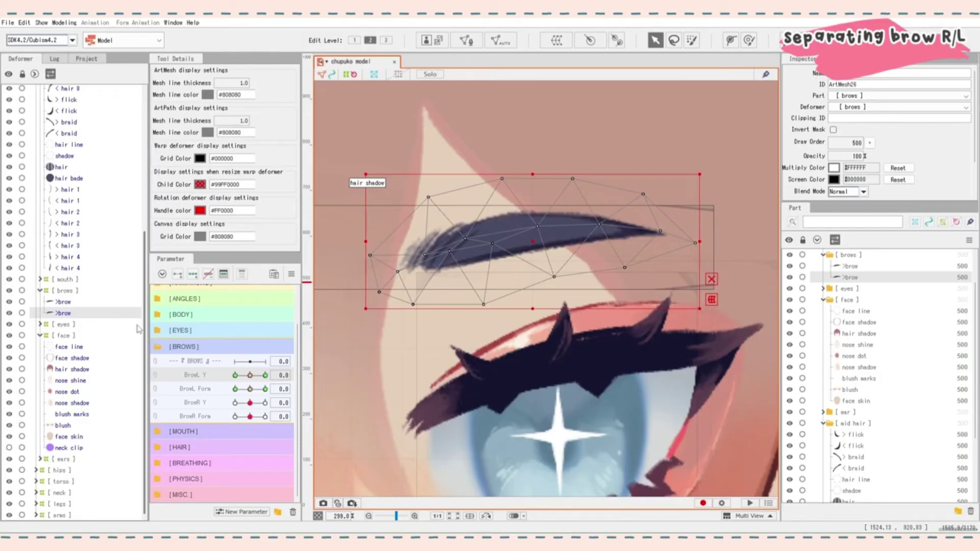
pyautogui.click(90, 303)
pyautogui.rightClick(93, 293)
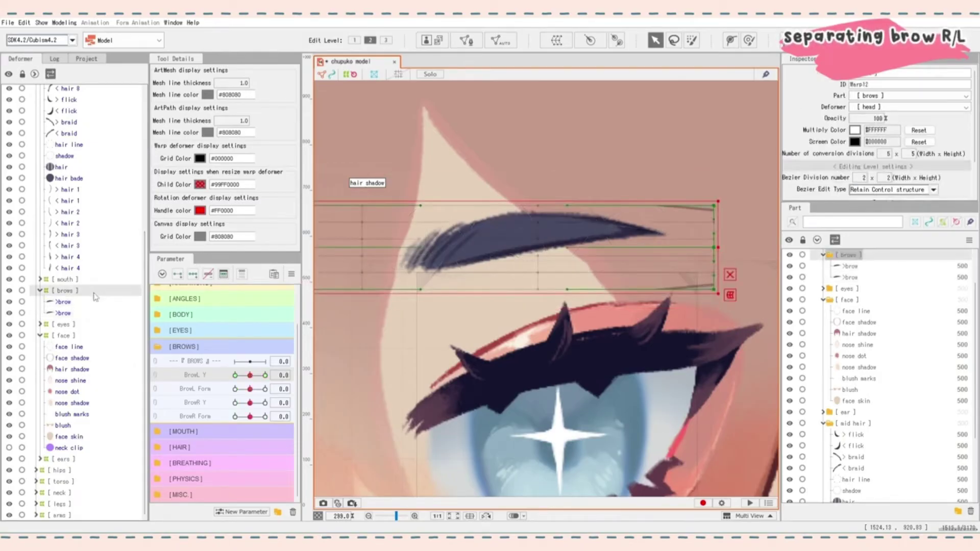
pyautogui.click(104, 299)
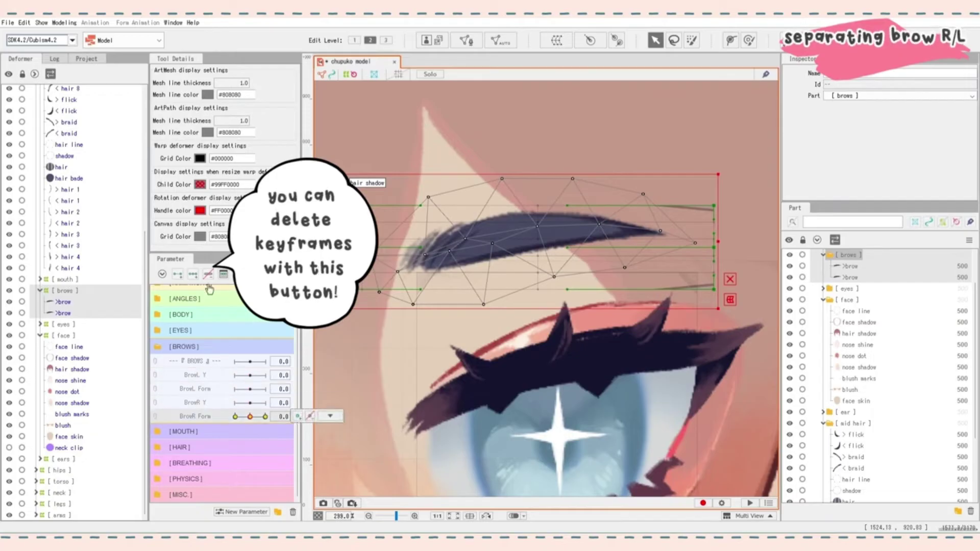
pyautogui.click(76, 317)
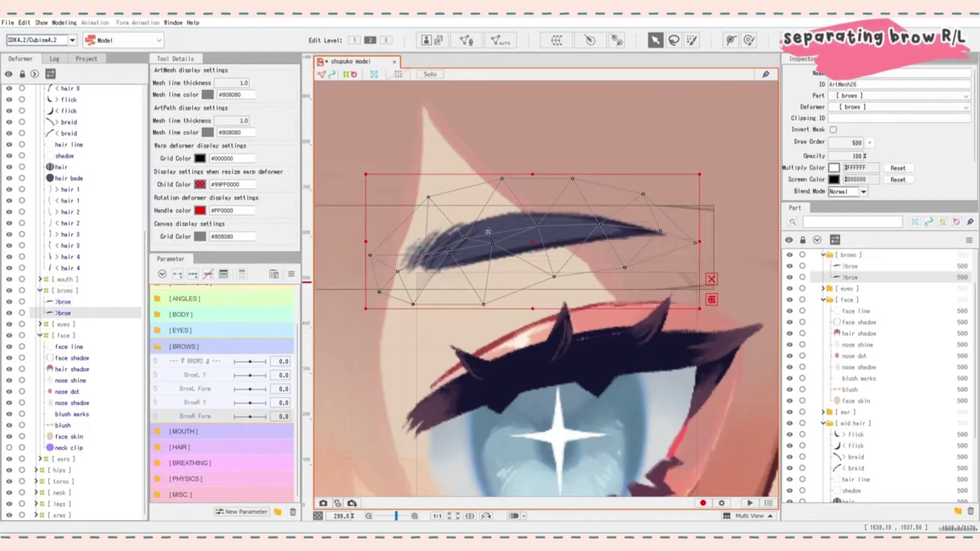
# Create a warp deformer named '[ >brow ]' around the selected brow mesh
pyautogui.click(549, 42)
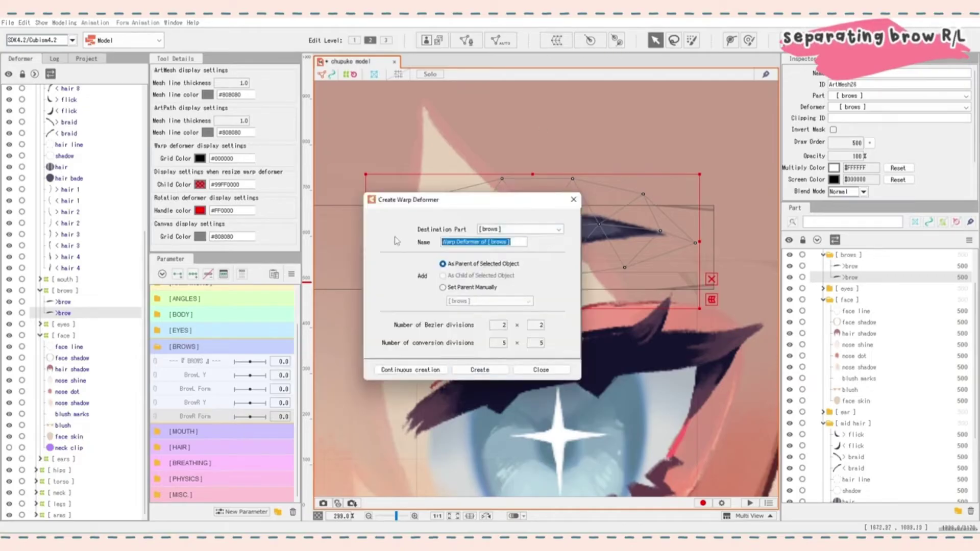
pyautogui.write('[')
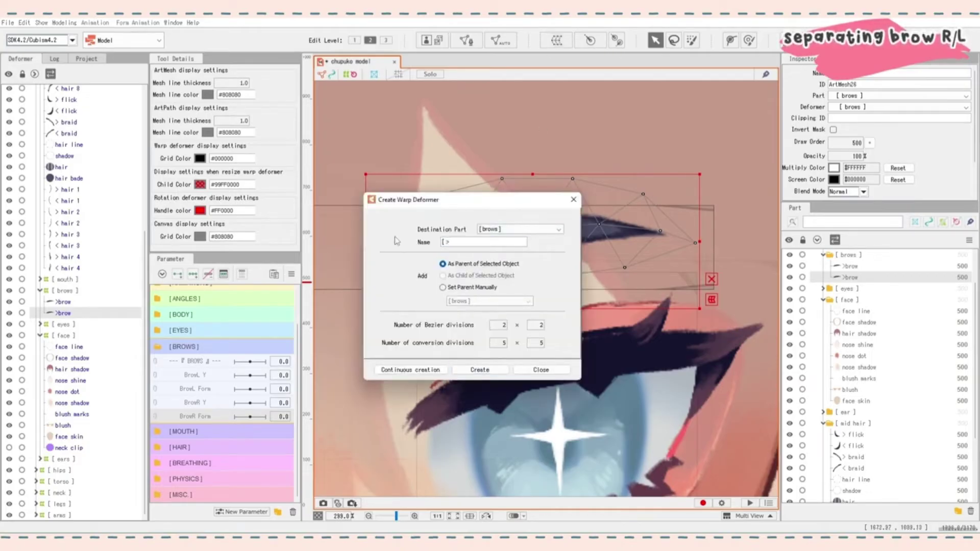
pyautogui.write(' >brow ]')
pyautogui.press('Return')
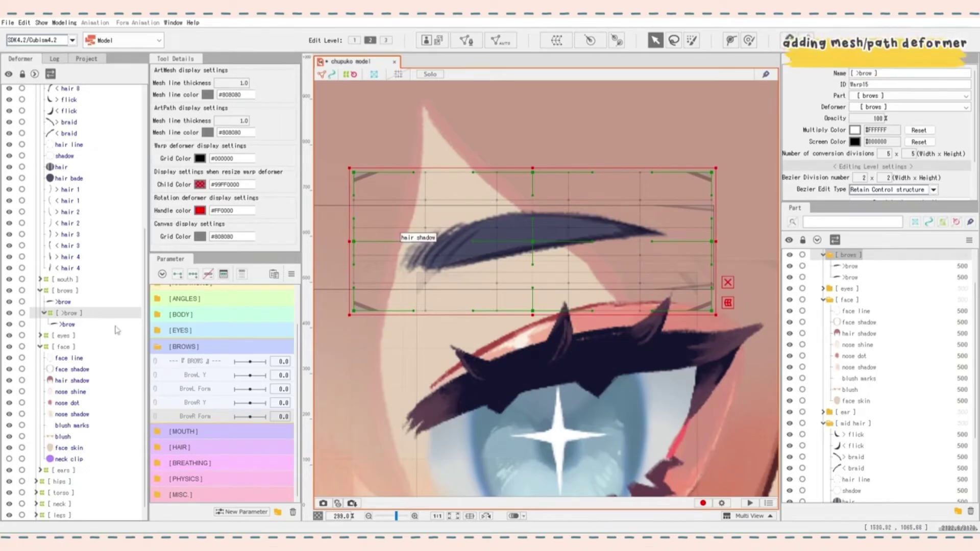
# Auto-generate the >brow mesh using the Deformation (Heavy) preset
pyautogui.click(116, 327)
pyautogui.click(500, 41)
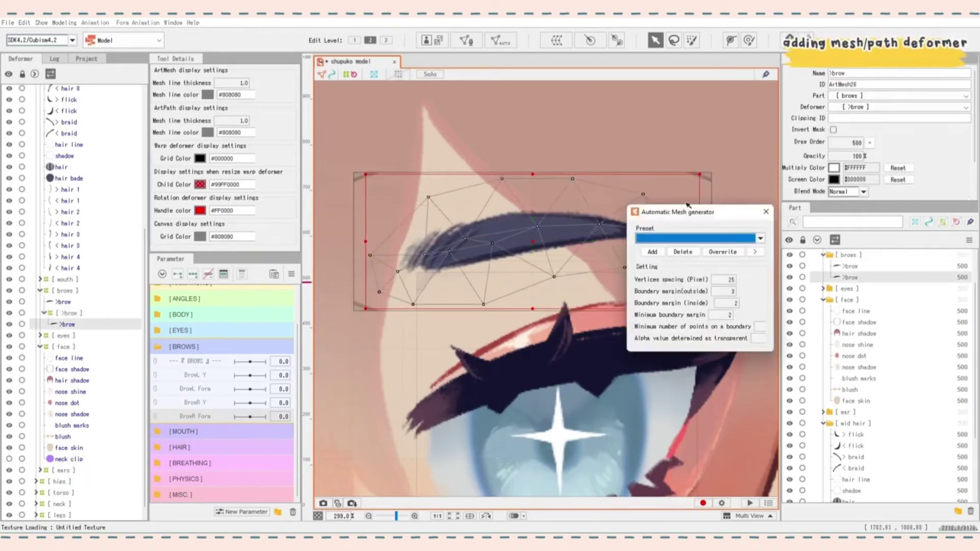
pyautogui.click(687, 240)
pyautogui.click(694, 264)
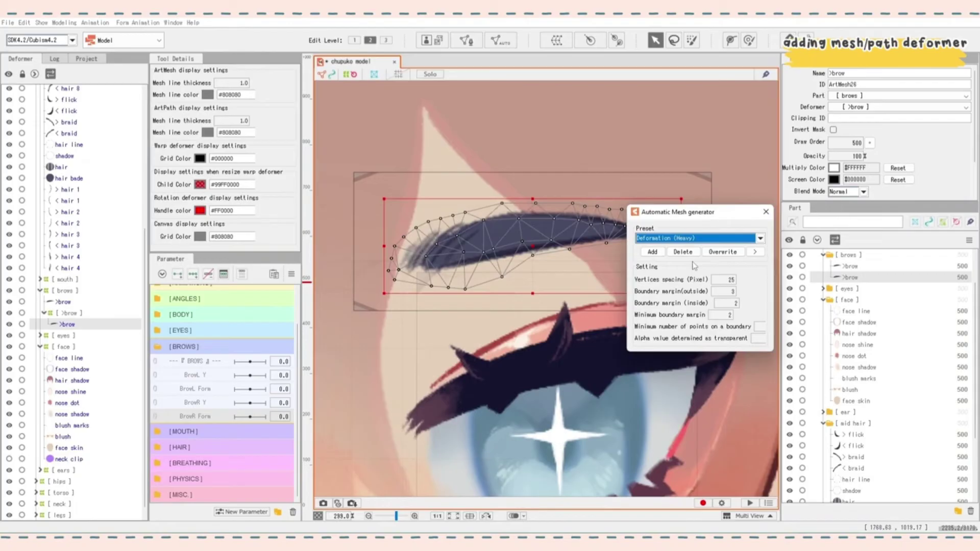
pyautogui.moveTo(670, 216); pyautogui.dragTo(729, 203)
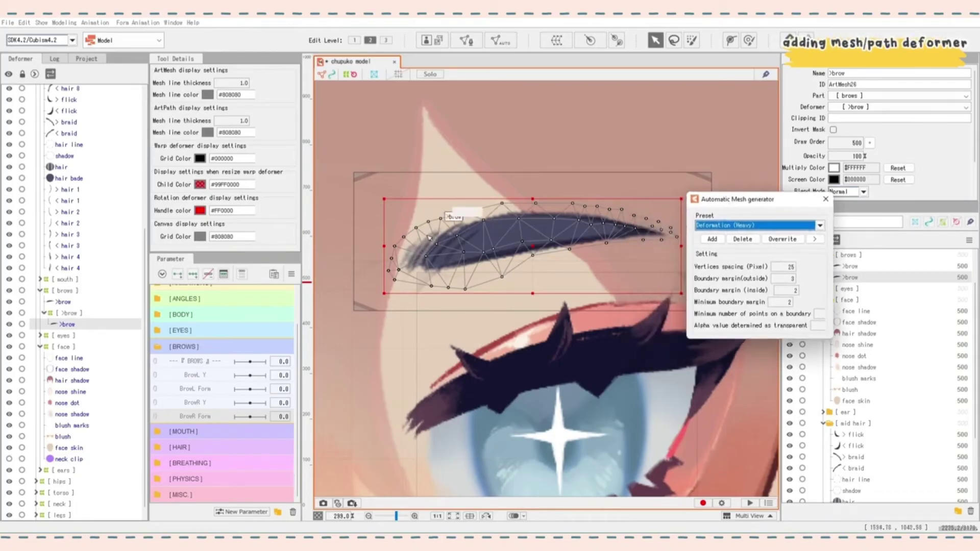
pyautogui.scroll(-2, 423, 238)
pyautogui.click(826, 200)
pyautogui.scroll(2, 520, 208)
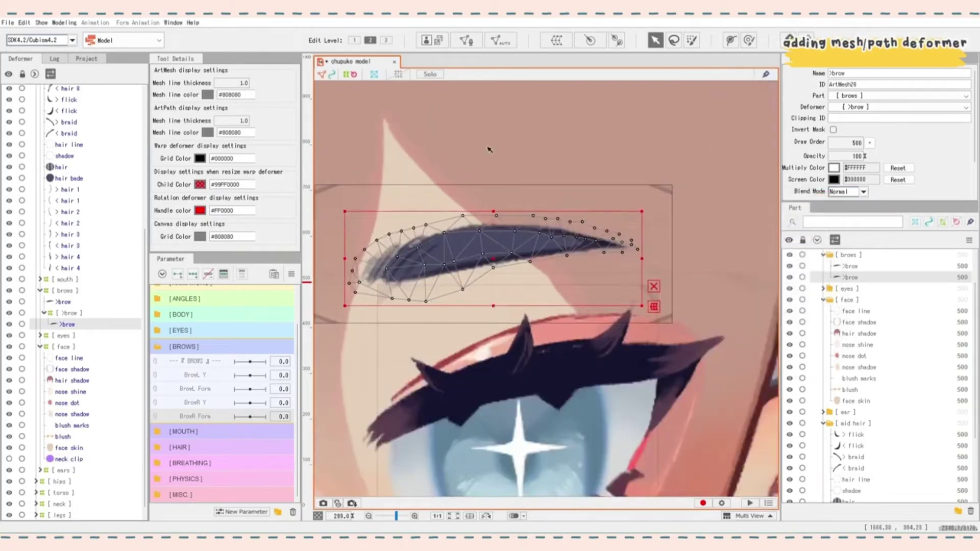
# Erase the generated mesh, redraw vertices along the brow, auto-connect them and confirm
pyautogui.click(466, 41)
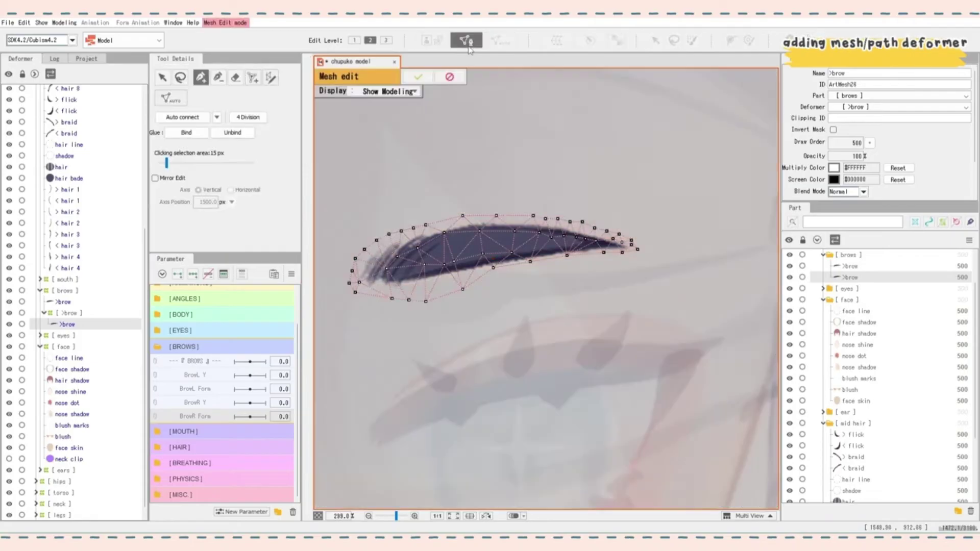
pyautogui.press('alt')
pyautogui.moveTo(382, 279); pyautogui.dragTo(448, 271)
pyautogui.scroll(-2, 418, 216)
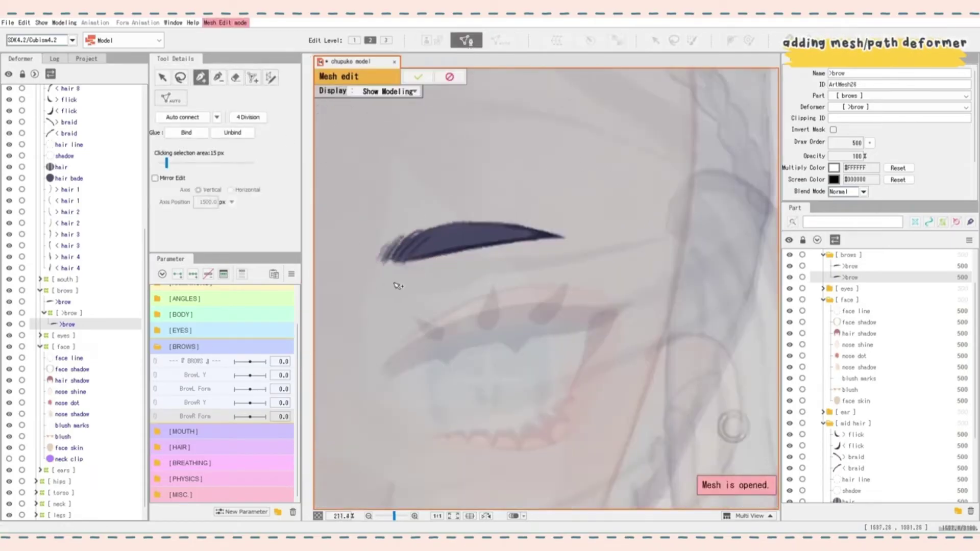
pyautogui.scroll(2, 398, 286)
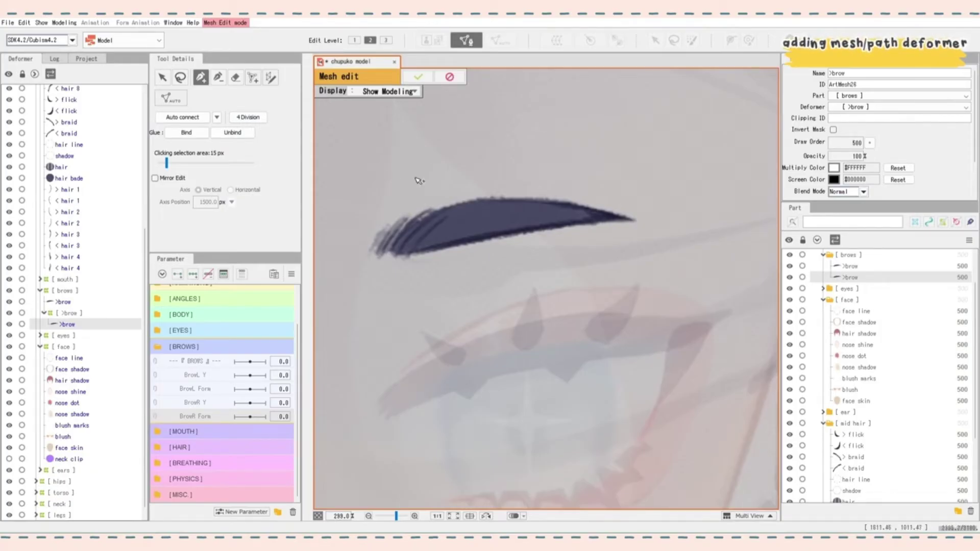
pyautogui.scroll(2, 418, 181)
pyautogui.moveTo(333, 272)
pyautogui.mouseDown()
pyautogui.moveTo(411, 223)
pyautogui.moveTo(556, 197)
pyautogui.moveTo(649, 209)
pyautogui.moveTo(702, 256)
pyautogui.moveTo(335, 293)
pyautogui.moveTo(415, 258)
pyautogui.moveTo(492, 247)
pyautogui.moveTo(623, 234)
pyautogui.moveTo(744, 249)
pyautogui.mouseUp()
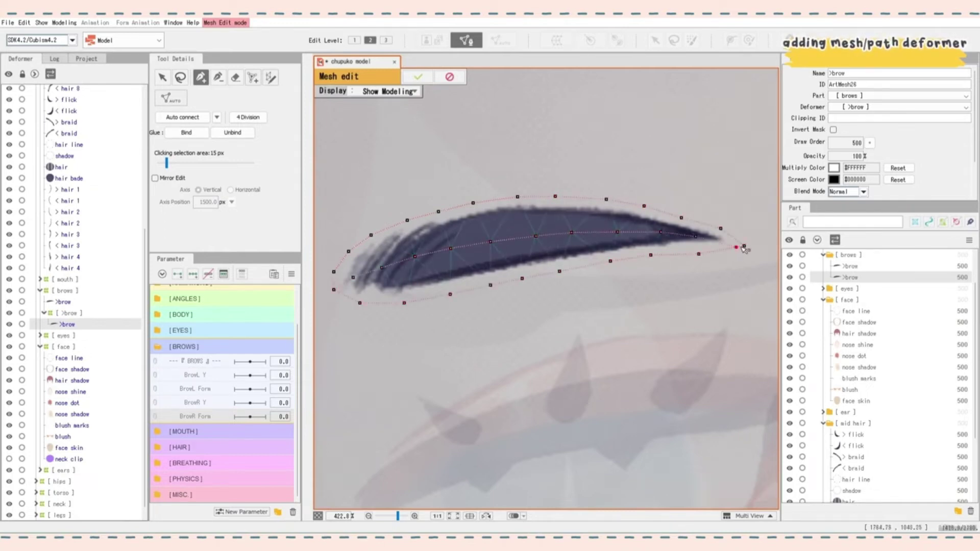
pyautogui.hotkey('ctrl', 'z')
pyautogui.click(744, 246)
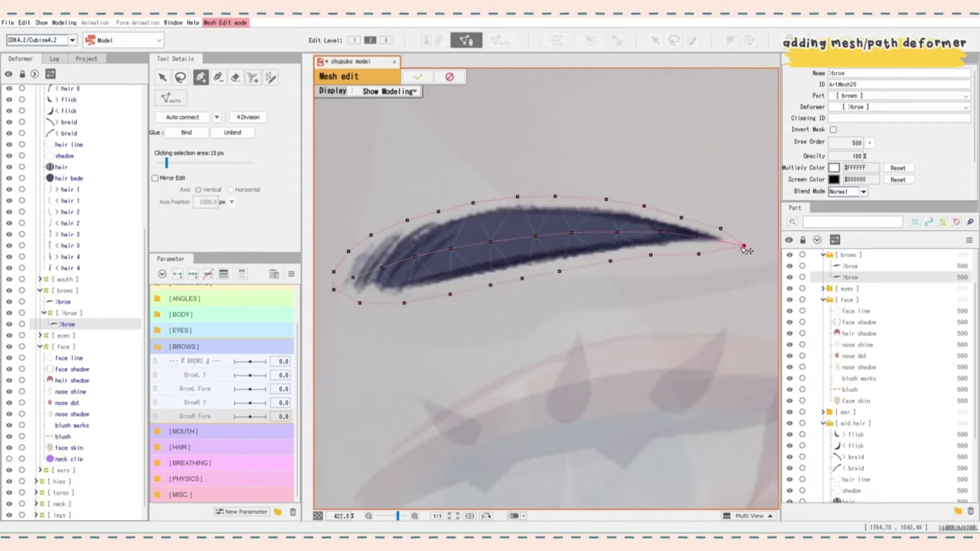
pyautogui.click(196, 120)
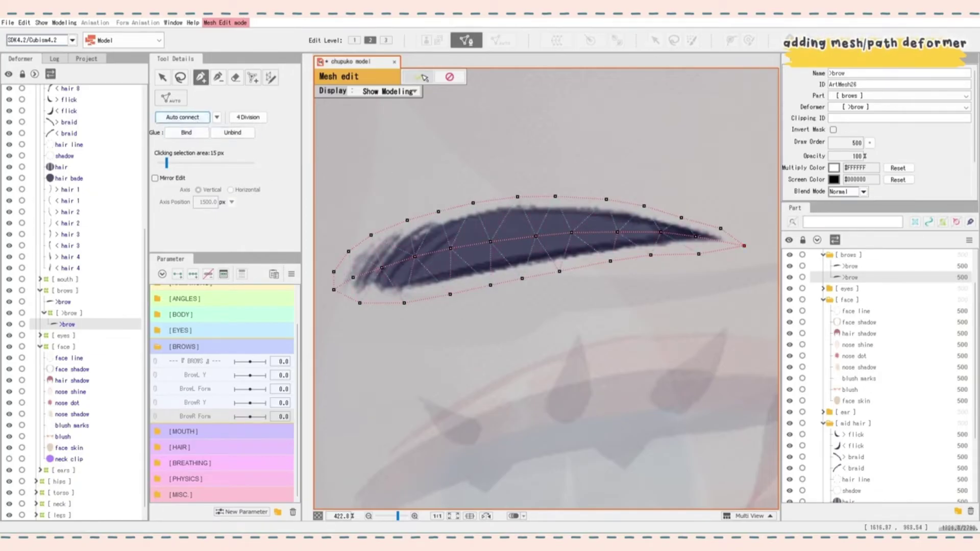
pyautogui.click(418, 77)
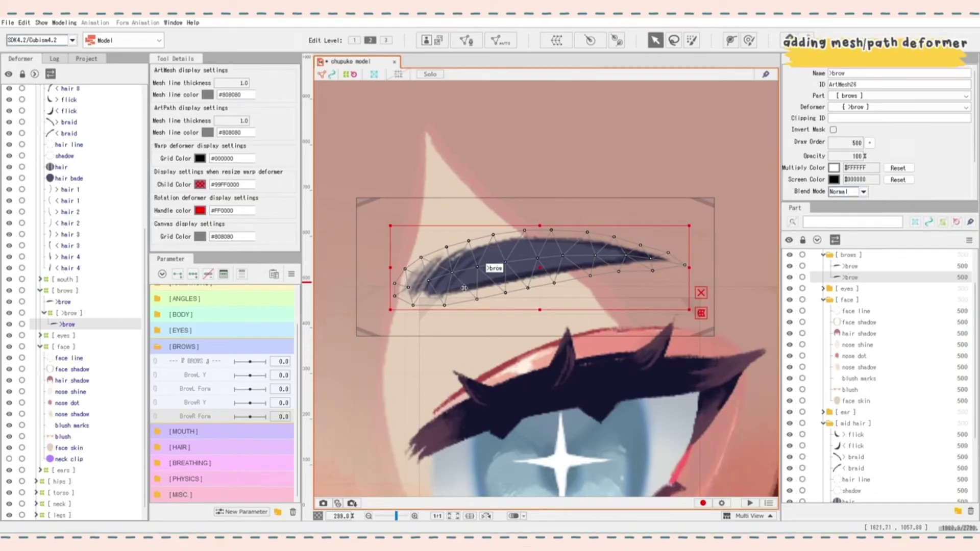
# Draw a four-point deform path along the brow from its left end to its right tip
pyautogui.click(730, 41)
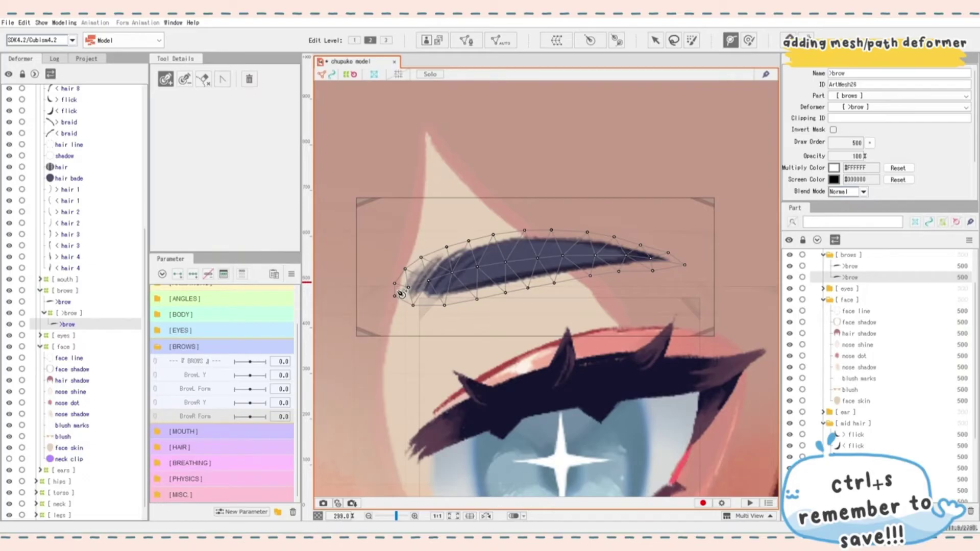
pyautogui.click(397, 290)
pyautogui.click(490, 264)
pyautogui.click(583, 255)
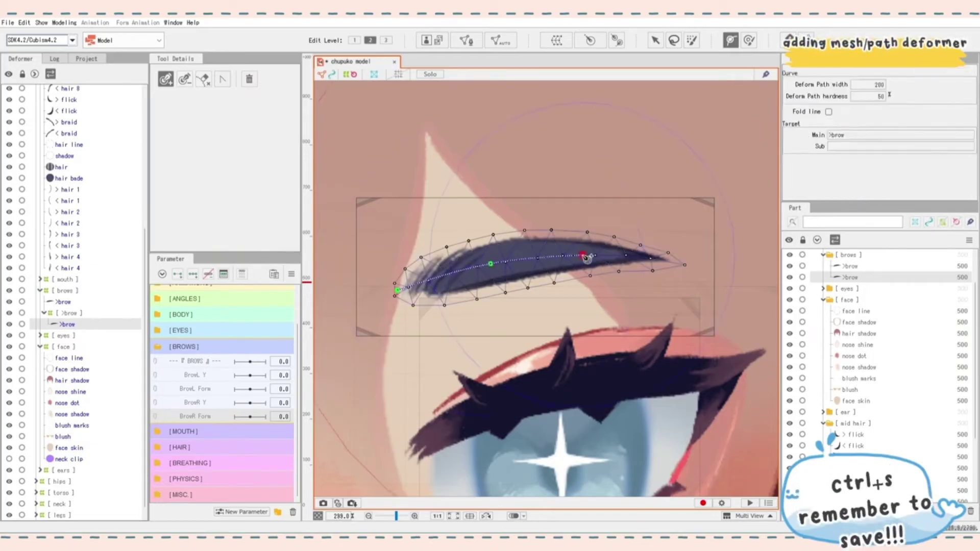
pyautogui.click(683, 265)
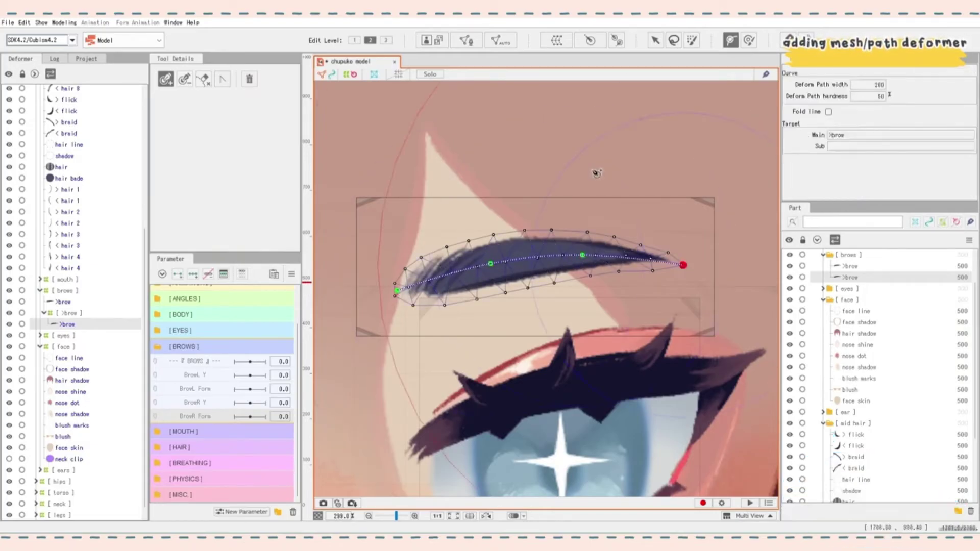
pyautogui.click(656, 42)
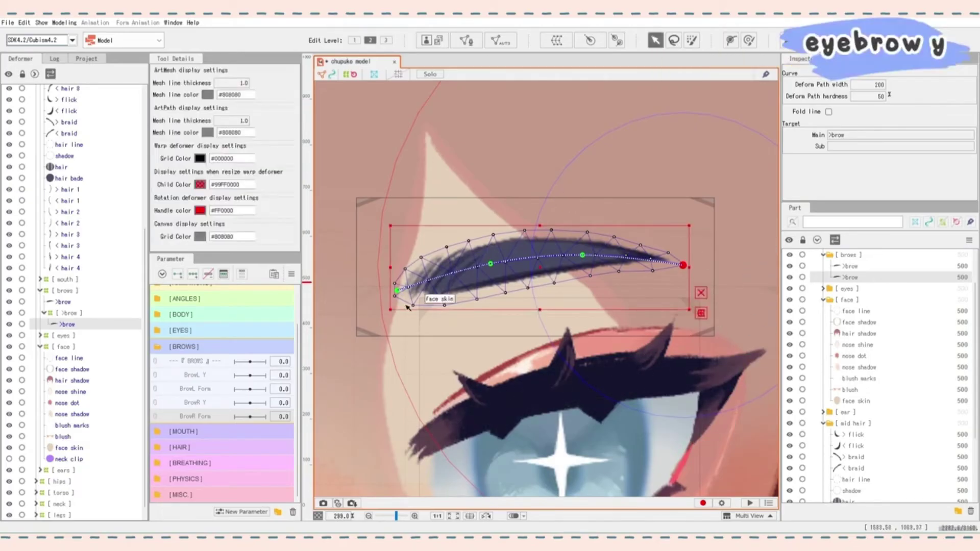
# Add three keys to BrowL Y and lower the brow at -1.0, then test the slider
pyautogui.click(216, 376)
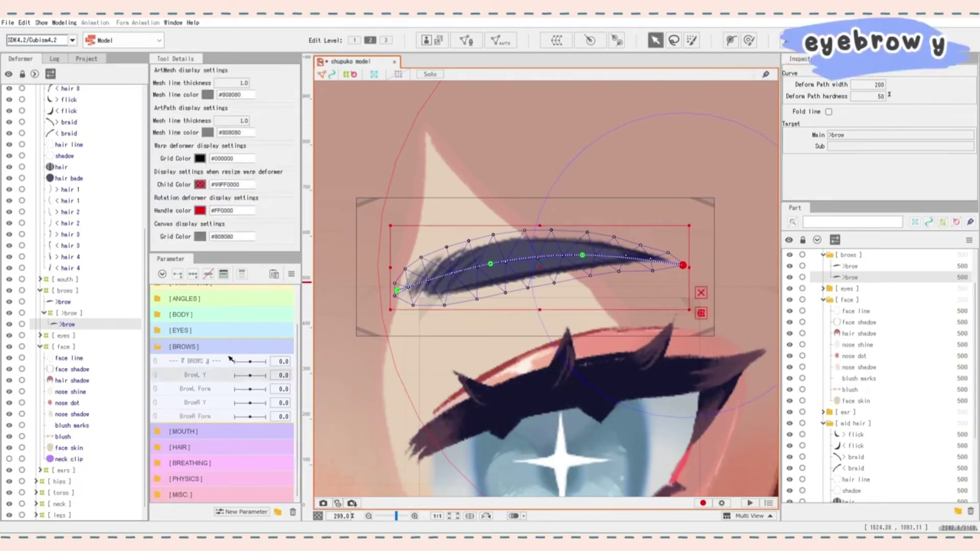
pyautogui.click(197, 276)
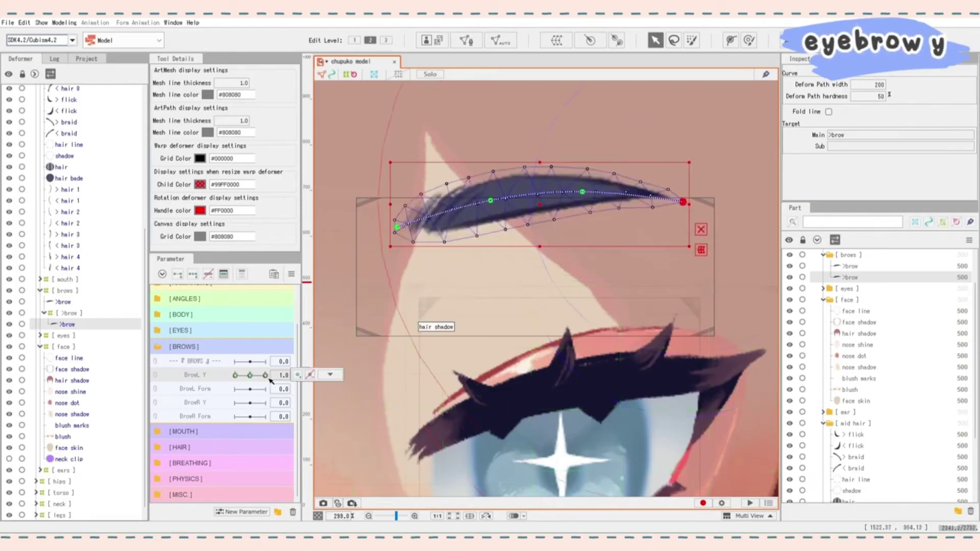
pyautogui.moveTo(266, 377); pyautogui.dragTo(230, 383)
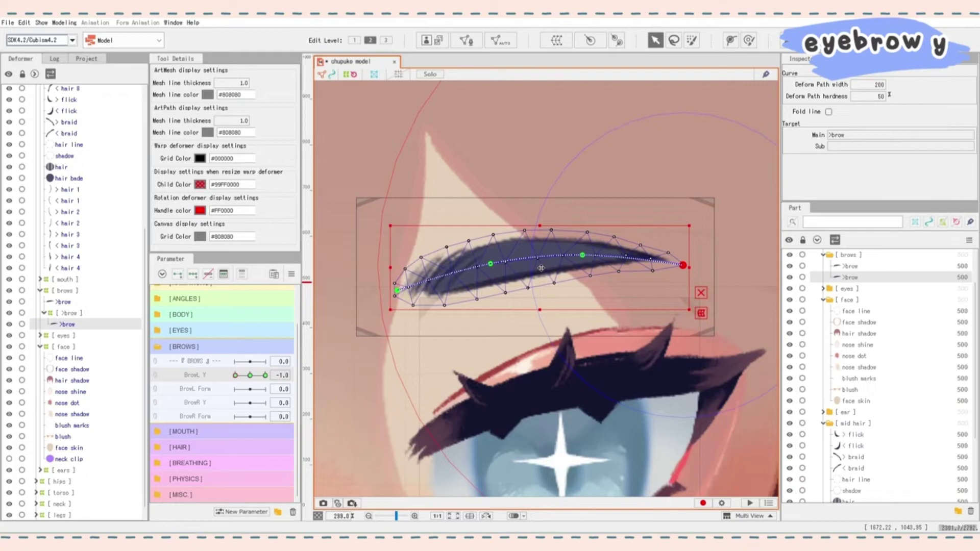
pyautogui.moveTo(541, 268); pyautogui.dragTo(541, 305)
pyautogui.scroll(-2, 510, 301)
pyautogui.moveTo(237, 376)
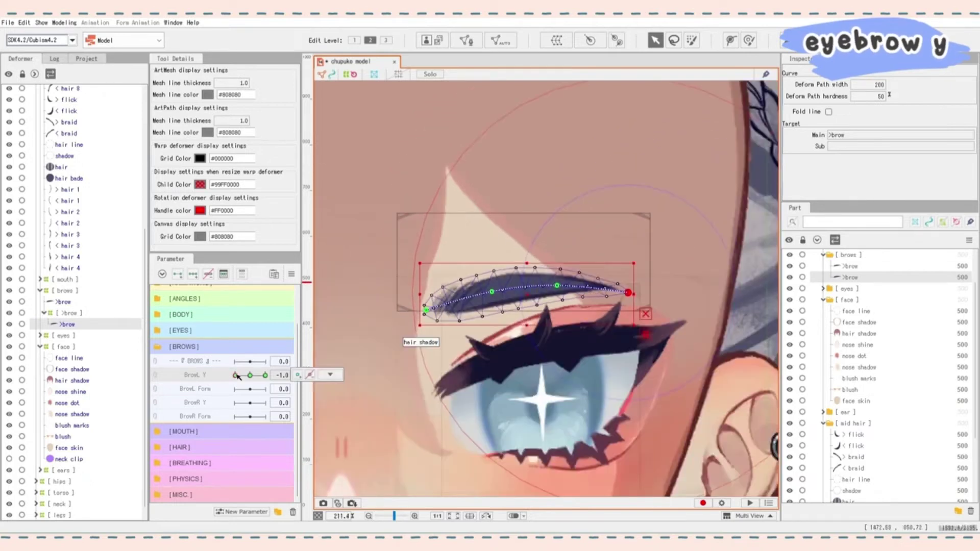
pyautogui.moveTo(237, 376)
pyautogui.mouseDown()
pyautogui.moveTo(266, 376)
pyautogui.moveTo(251, 377)
pyautogui.mouseUp()
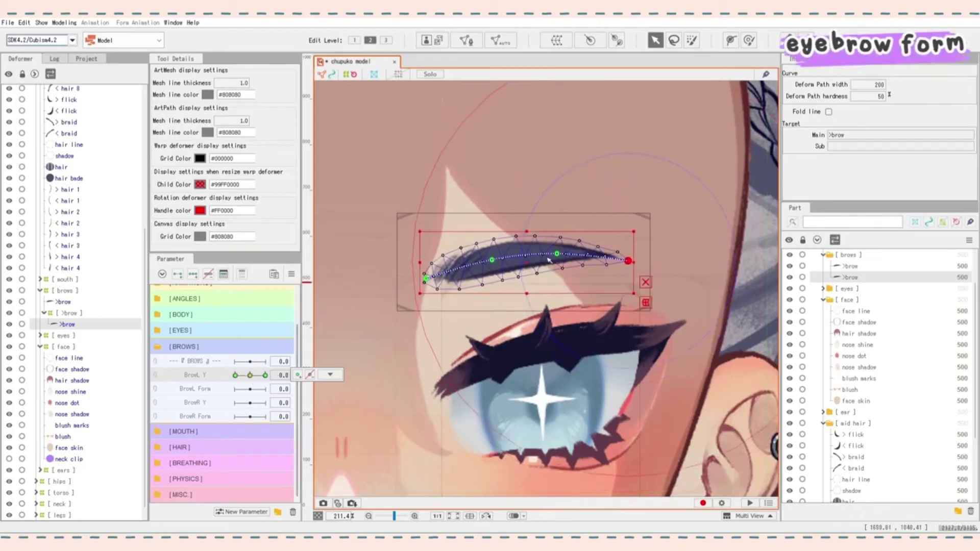
# Add three keys to BrowL Form and arch the brow upward at its 1.0 key
pyautogui.scroll(2, 516, 236)
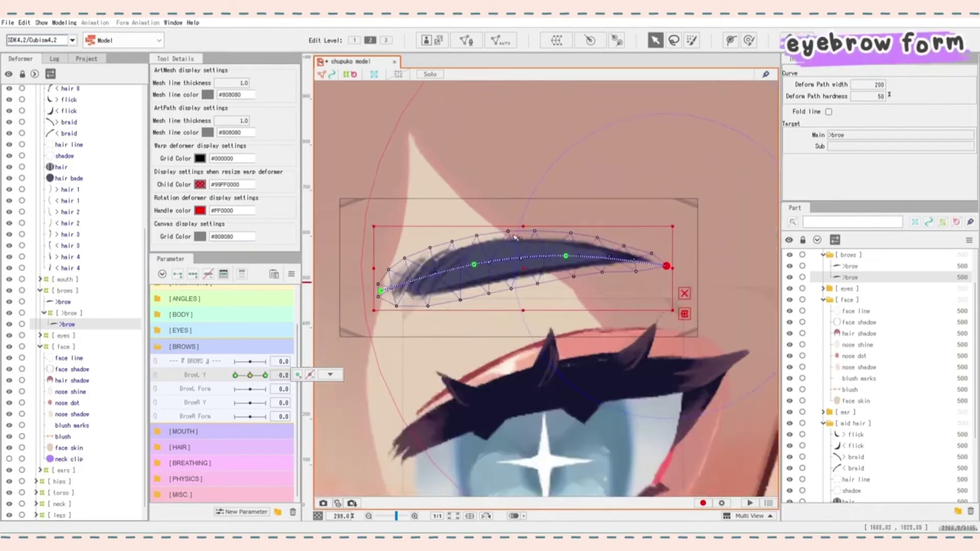
pyautogui.click(201, 389)
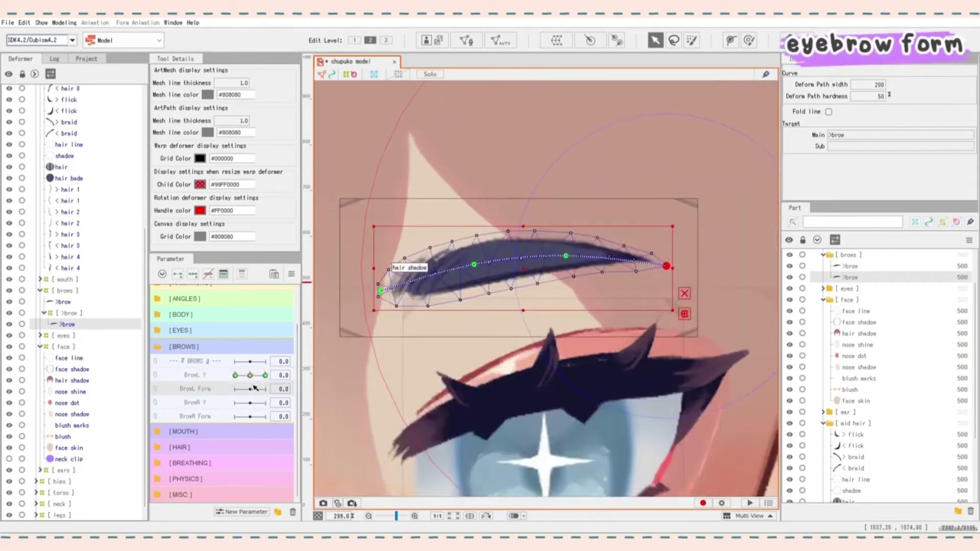
pyautogui.click(193, 275)
pyautogui.moveTo(474, 371); pyautogui.dragTo(512, 375)
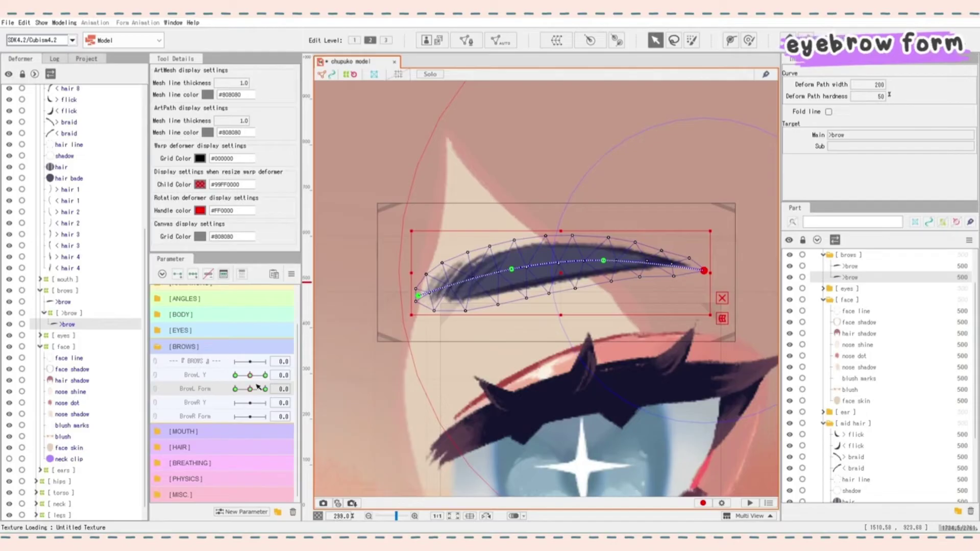
pyautogui.moveTo(251, 386)
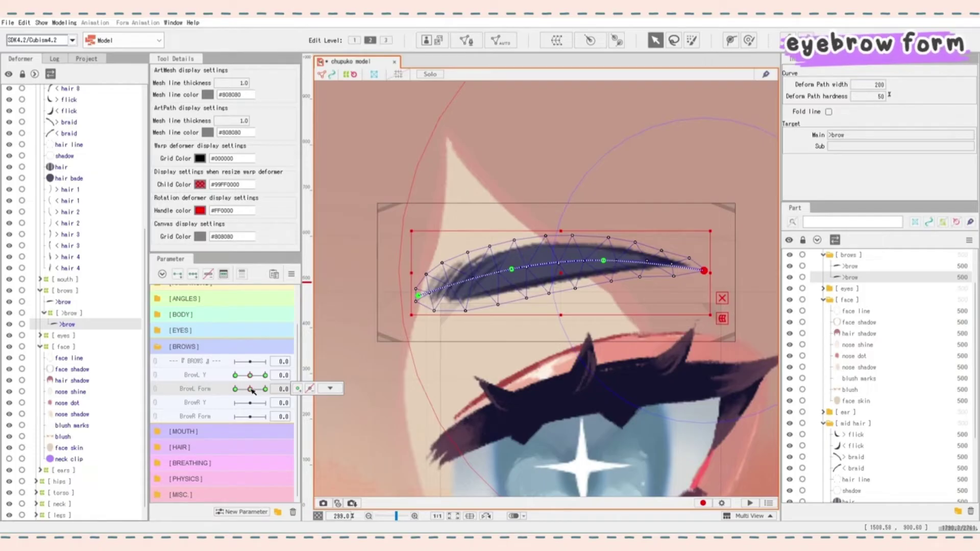
pyautogui.moveTo(253, 391); pyautogui.dragTo(350, 378)
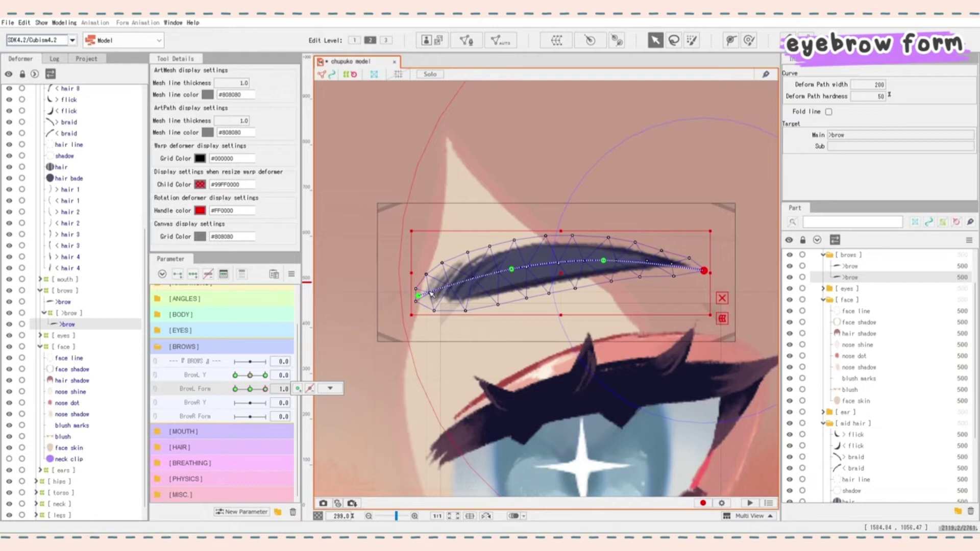
pyautogui.moveTo(418, 296); pyautogui.dragTo(412, 259)
pyautogui.moveTo(511, 269); pyautogui.dragTo(511, 229)
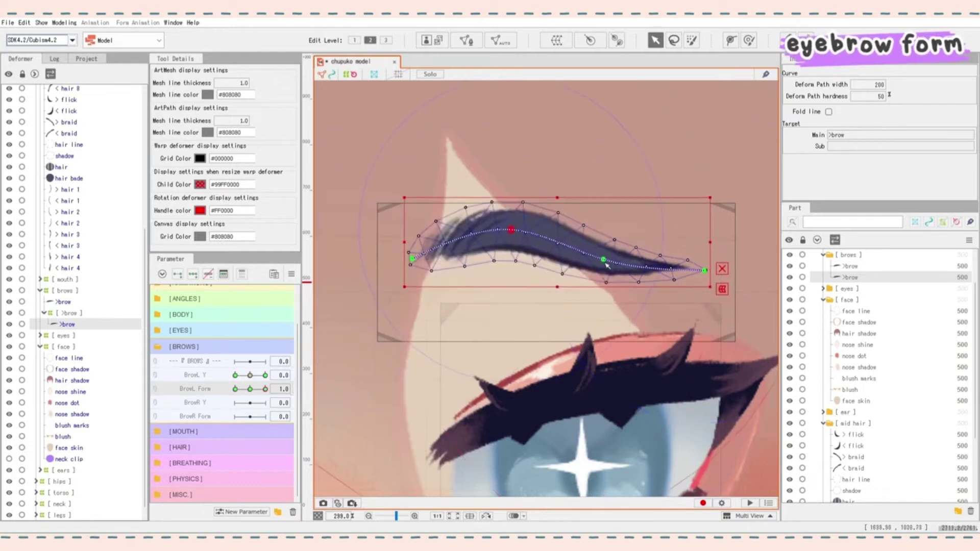
pyautogui.moveTo(603, 260); pyautogui.dragTo(612, 241)
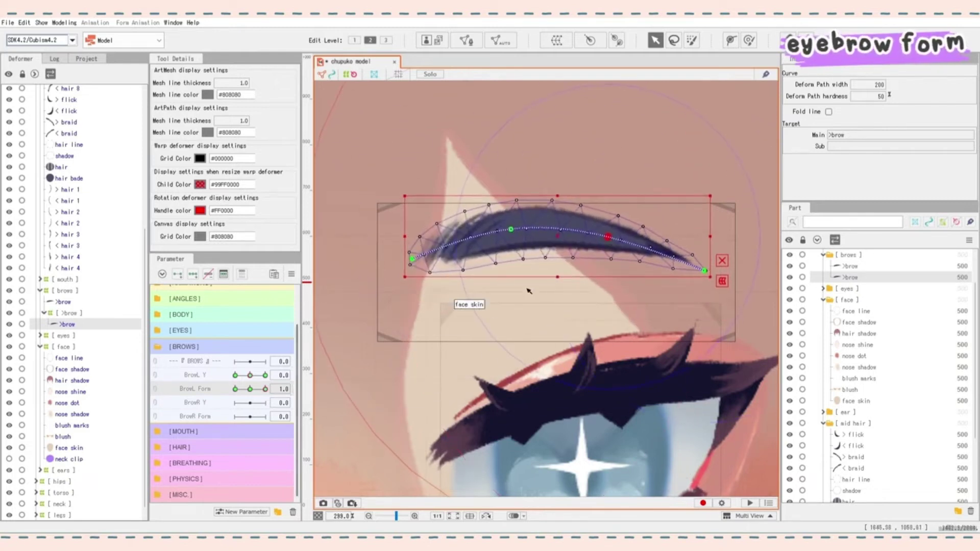
# Droop the brow downward at BrowL Form -1.0, then return Form to 0.0
pyautogui.click(250, 389)
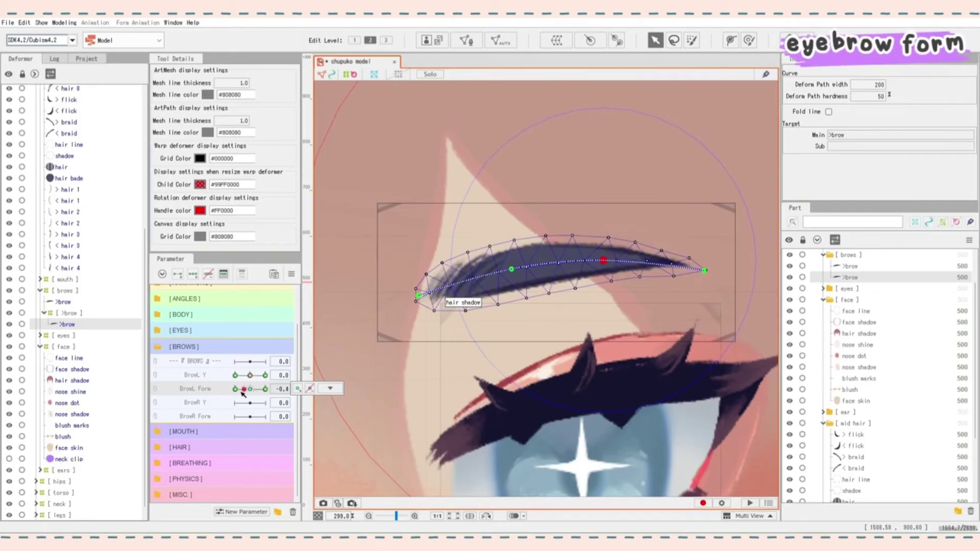
pyautogui.click(234, 389)
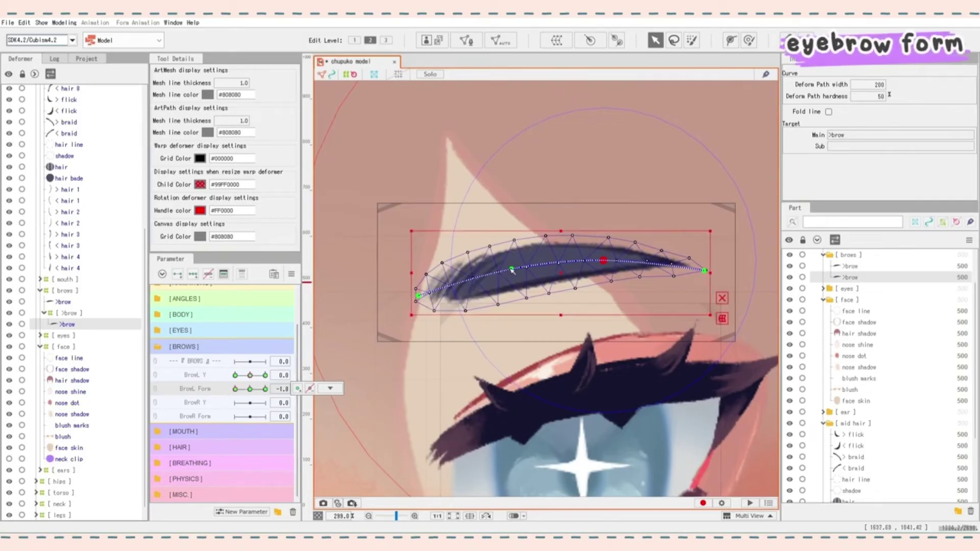
pyautogui.moveTo(512, 270); pyautogui.dragTo(512, 306)
pyautogui.moveTo(605, 262); pyautogui.dragTo(605, 299)
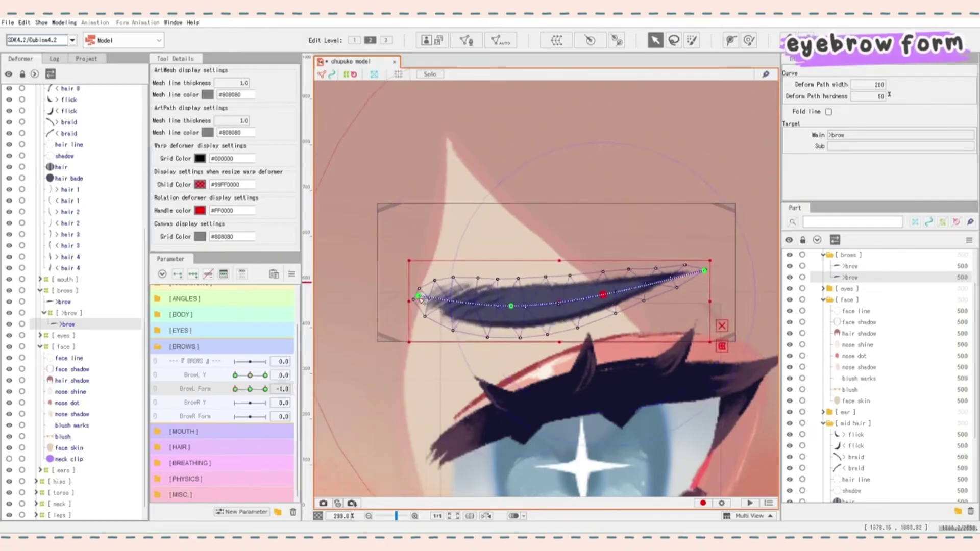
pyautogui.moveTo(419, 298); pyautogui.dragTo(416, 304)
pyautogui.scroll(-2, 487, 244)
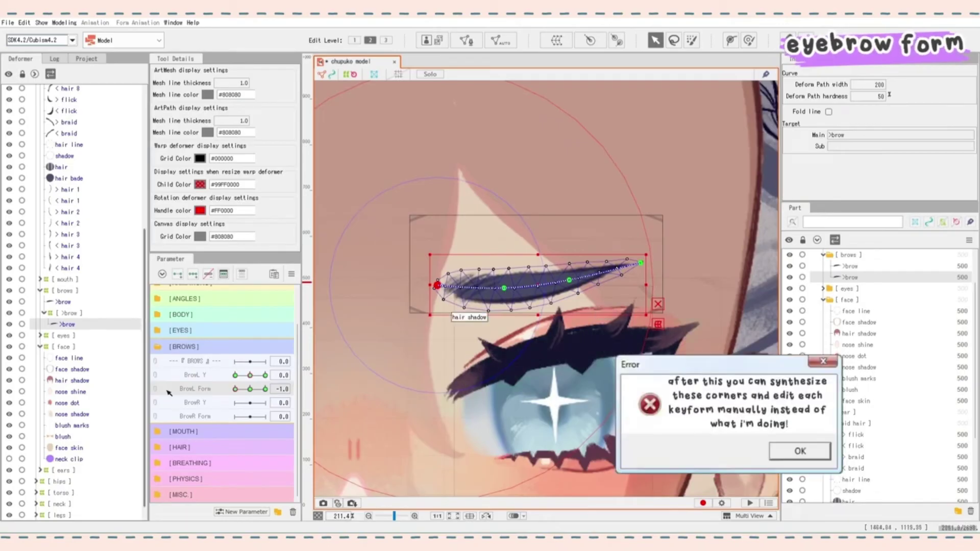
pyautogui.moveTo(235, 389); pyautogui.dragTo(267, 378)
# With BrowL Y at 1.0, arch the brow at Form 1.0 and droop it at -1.0
pyautogui.click(263, 376)
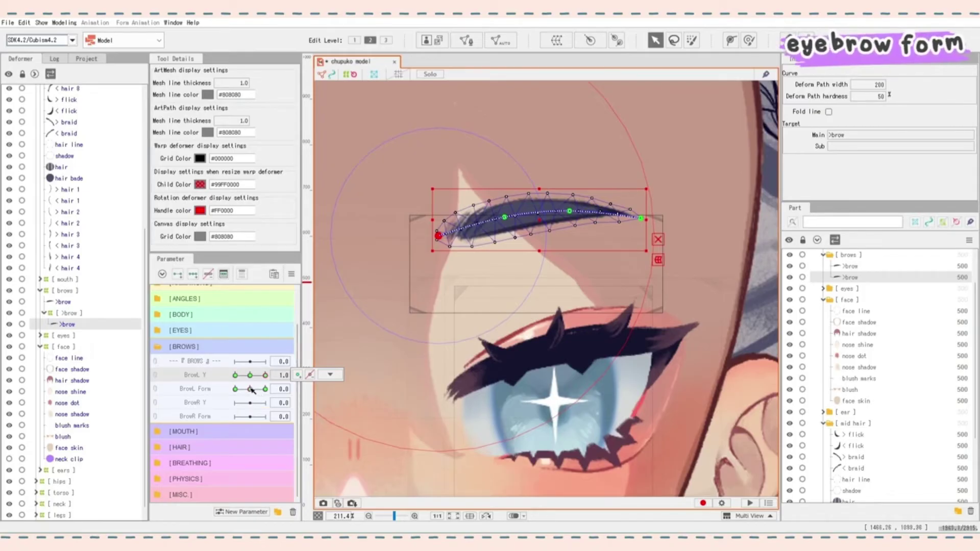
pyautogui.moveTo(251, 390); pyautogui.dragTo(282, 392)
pyautogui.moveTo(438, 236); pyautogui.dragTo(439, 205)
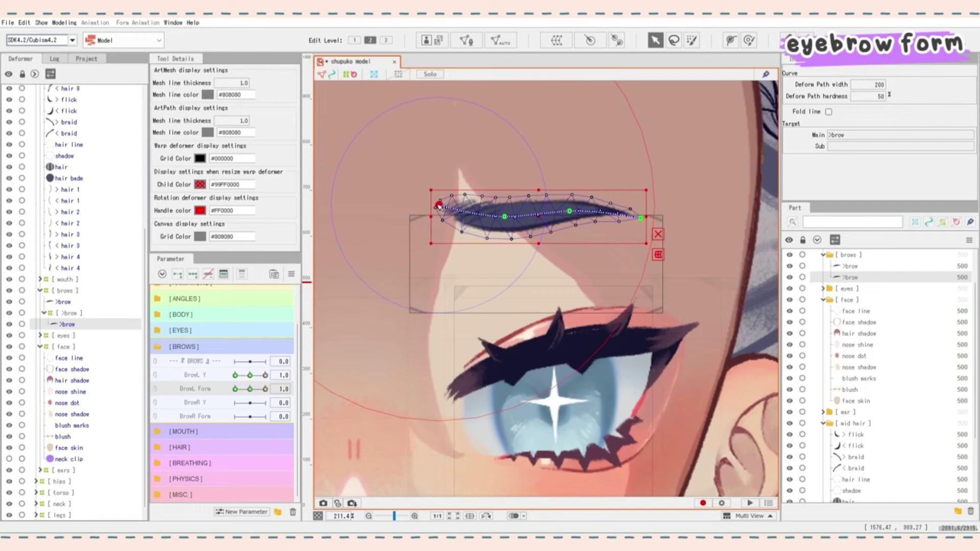
pyautogui.moveTo(494, 219); pyautogui.dragTo(505, 186)
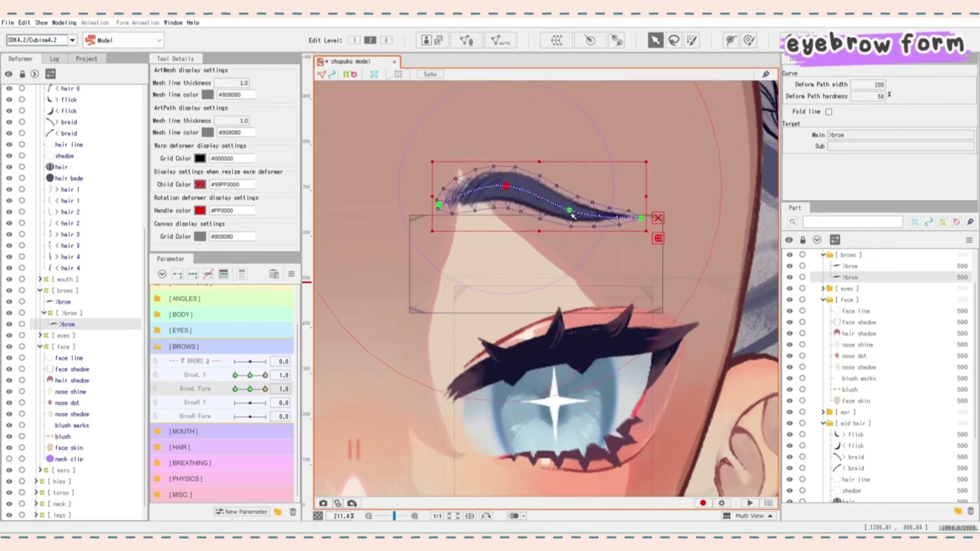
pyautogui.moveTo(570, 210); pyautogui.dragTo(573, 192)
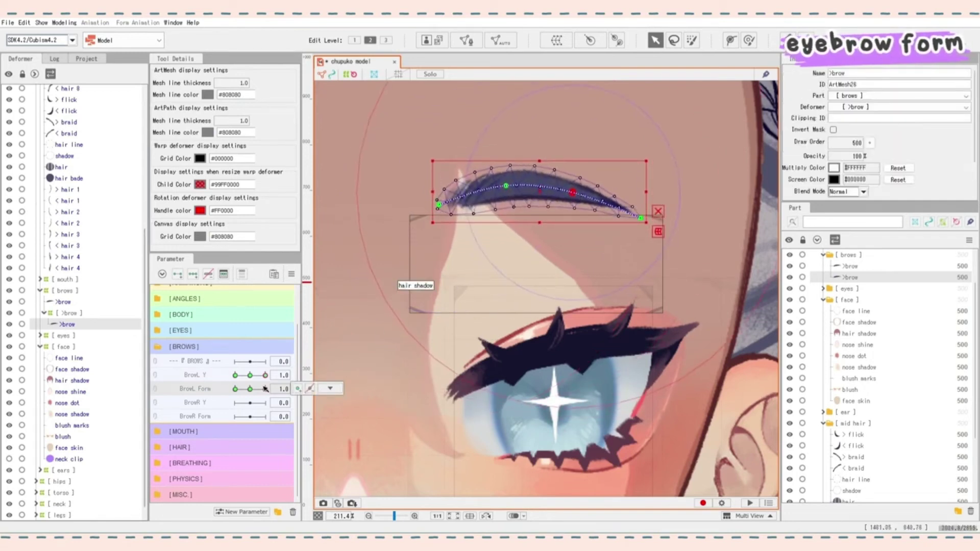
pyautogui.click(234, 389)
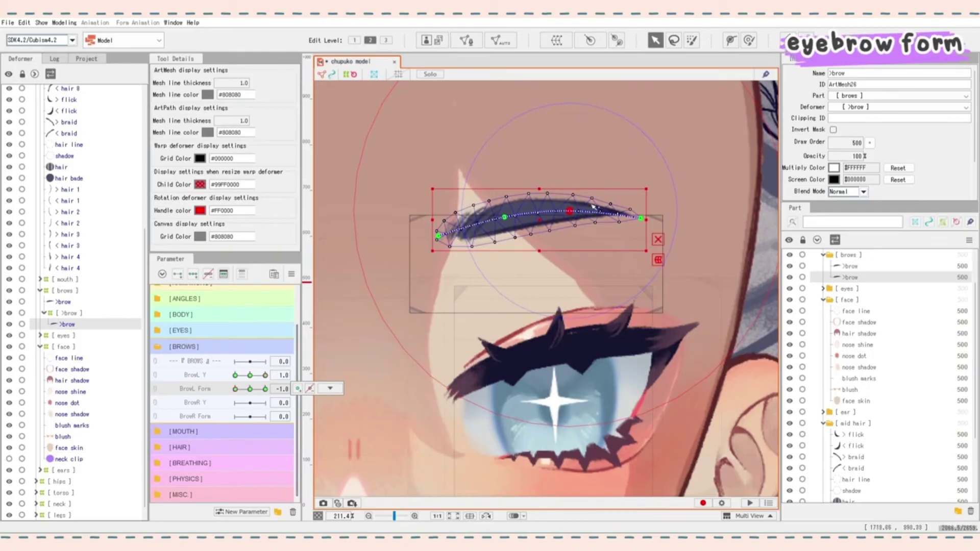
pyautogui.moveTo(569, 210); pyautogui.dragTo(570, 238)
pyautogui.moveTo(504, 217); pyautogui.dragTo(497, 257)
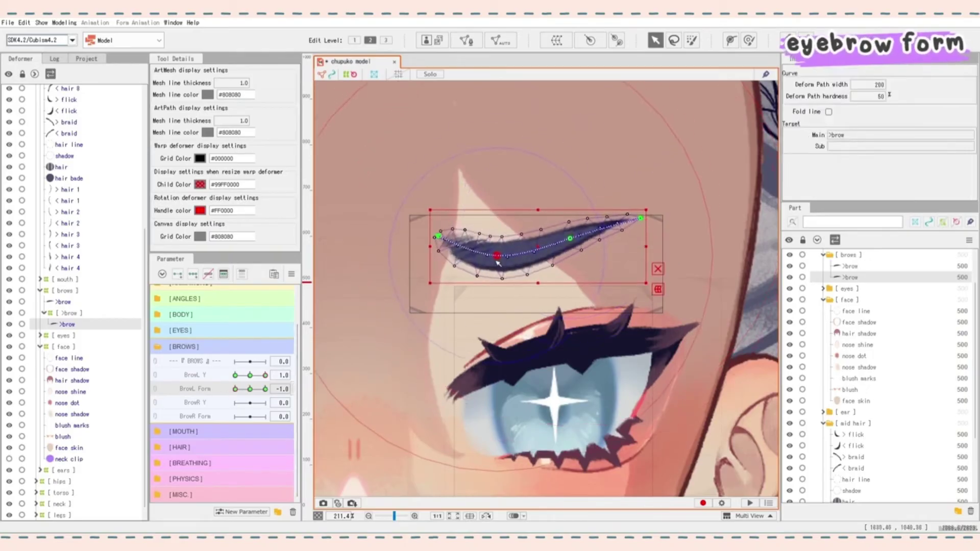
pyautogui.moveTo(438, 236); pyautogui.dragTo(434, 258)
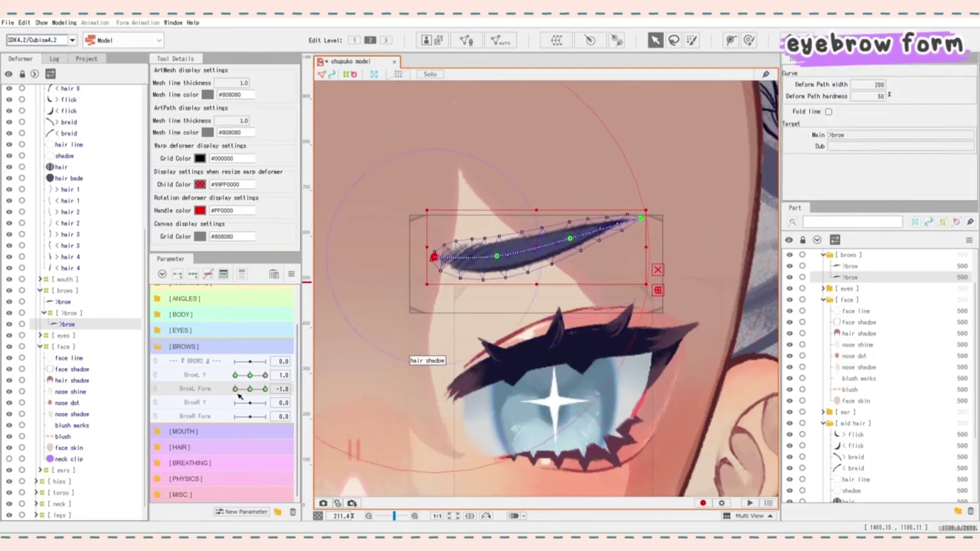
pyautogui.hotkey('ctrl', 't')
pyautogui.moveTo(236, 389)
pyautogui.mouseDown()
pyautogui.moveTo(274, 385)
pyautogui.moveTo(235, 390)
pyautogui.mouseUp()
pyautogui.hotkey('ctrl', 't')
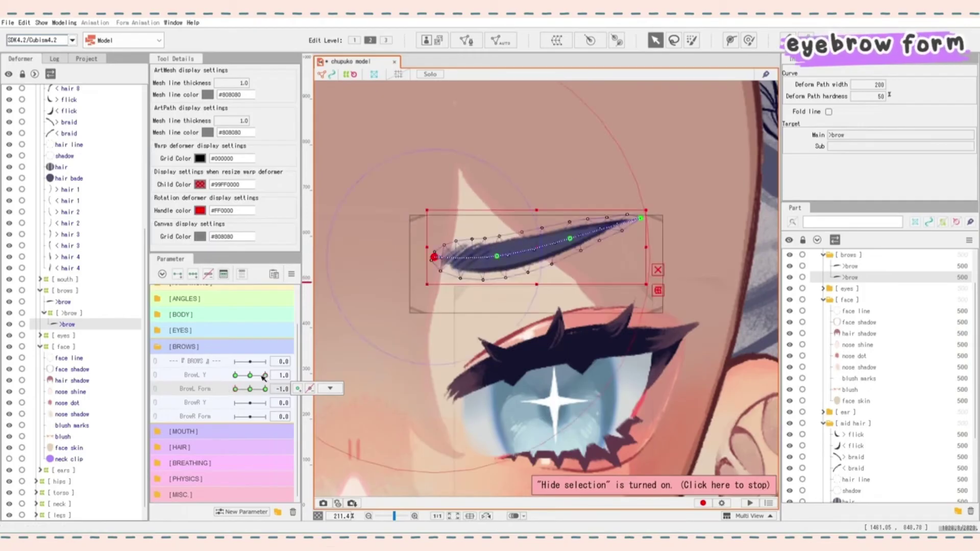
# With BrowL Y at -1.0, arch the lowered brow for BrowL Form 1.0
pyautogui.click(250, 376)
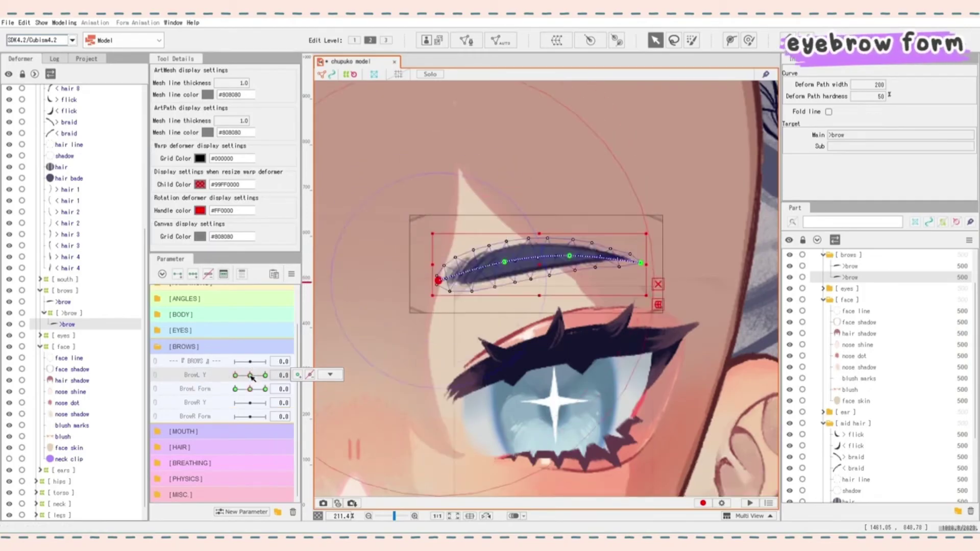
pyautogui.moveTo(252, 378)
pyautogui.mouseDown()
pyautogui.moveTo(235, 375)
pyautogui.moveTo(266, 390)
pyautogui.mouseUp()
pyautogui.moveTo(504, 293); pyautogui.dragTo(503, 275)
pyautogui.moveTo(438, 312); pyautogui.dragTo(430, 284)
pyautogui.moveTo(569, 287); pyautogui.dragTo(570, 276)
pyautogui.moveTo(503, 275); pyautogui.dragTo(503, 267)
# Bend the lowered brow downward at BrowL Form -1.0 and hide the mesh to preview
pyautogui.click(235, 389)
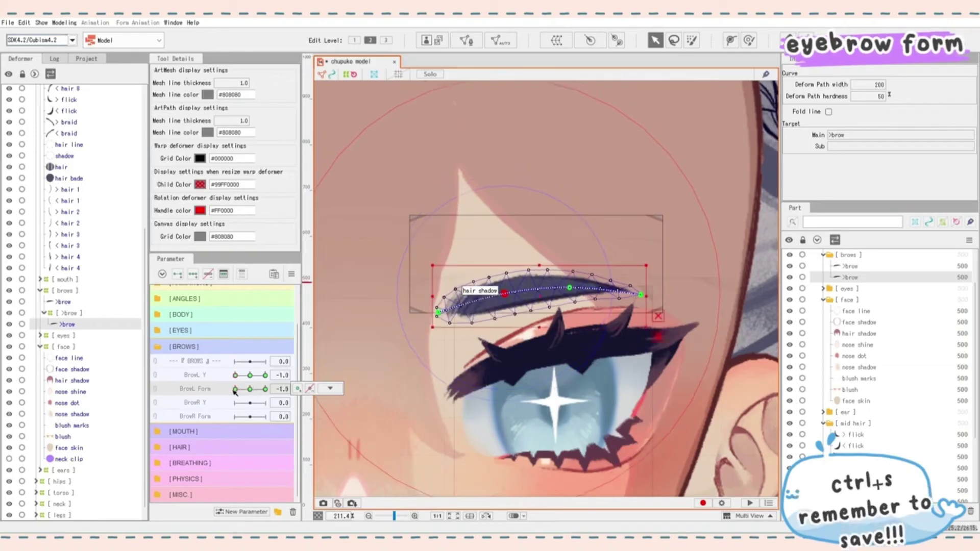
pyautogui.moveTo(505, 294); pyautogui.dragTo(503, 315)
pyautogui.moveTo(569, 287); pyautogui.dragTo(569, 310)
pyautogui.moveTo(640, 294); pyautogui.dragTo(636, 281)
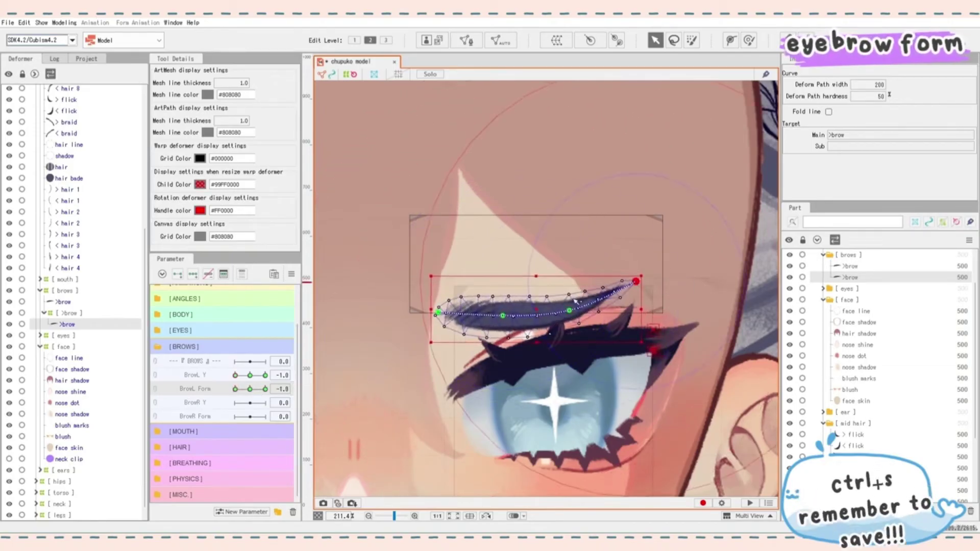
pyautogui.moveTo(569, 309); pyautogui.dragTo(569, 306)
pyautogui.moveTo(636, 281); pyautogui.dragTo(638, 277)
pyautogui.moveTo(569, 306); pyautogui.dragTo(570, 308)
pyautogui.click(437, 311)
pyautogui.hotkey('ctrl', 'h')
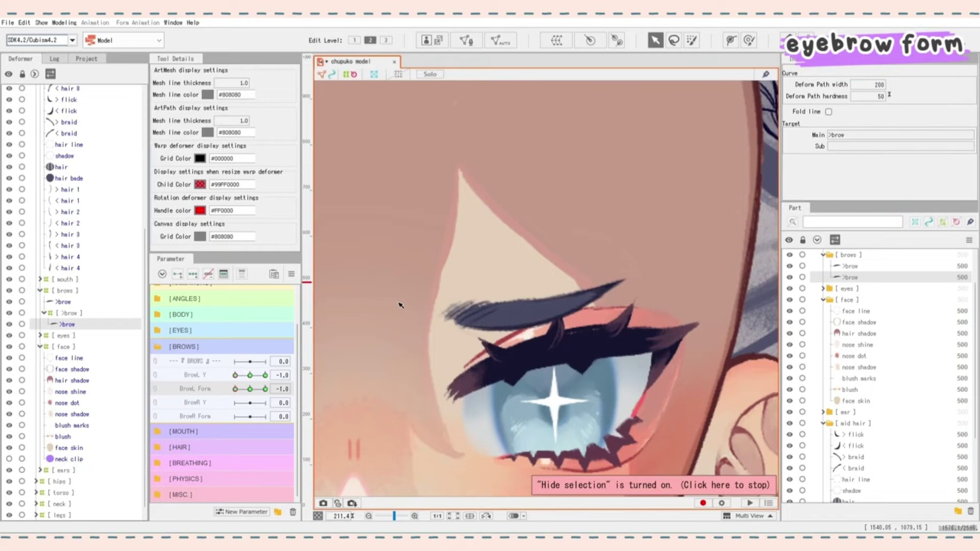
pyautogui.click(156, 377)
pyautogui.moveTo(235, 406); pyautogui.dragTo(270, 408)
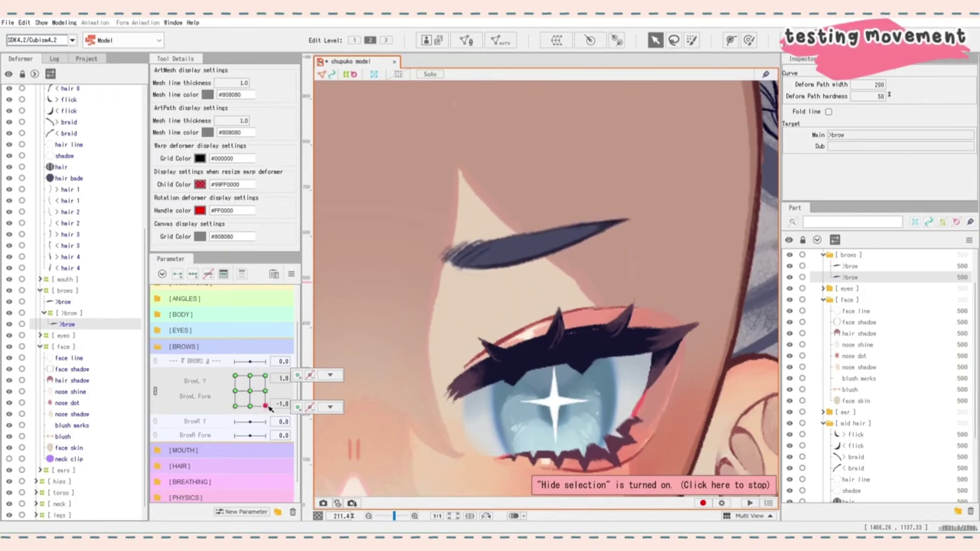
pyautogui.click(155, 391)
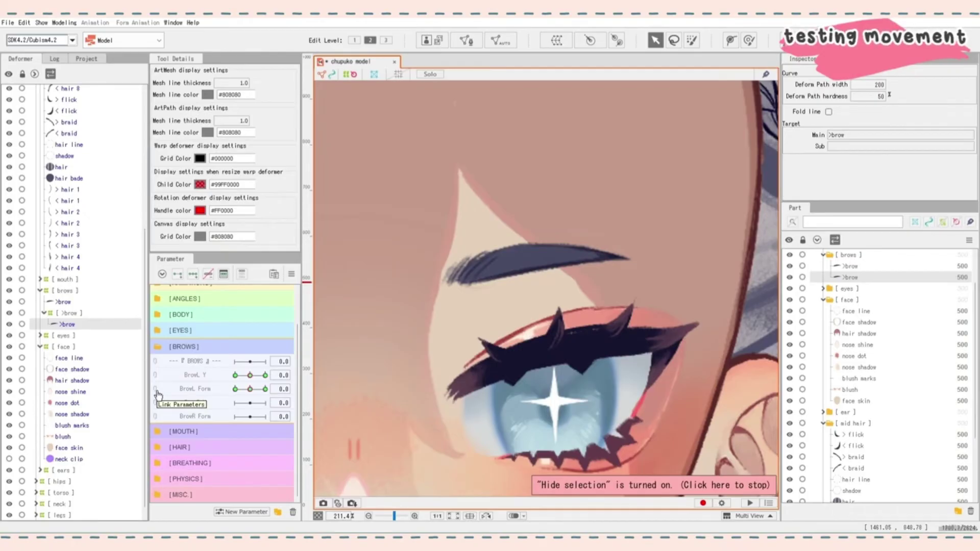
# Duplicate the brow deformer with its mesh and reflect the copy horizontally
pyautogui.scroll(-5, 523, 285)
pyautogui.scroll(1, 457, 305)
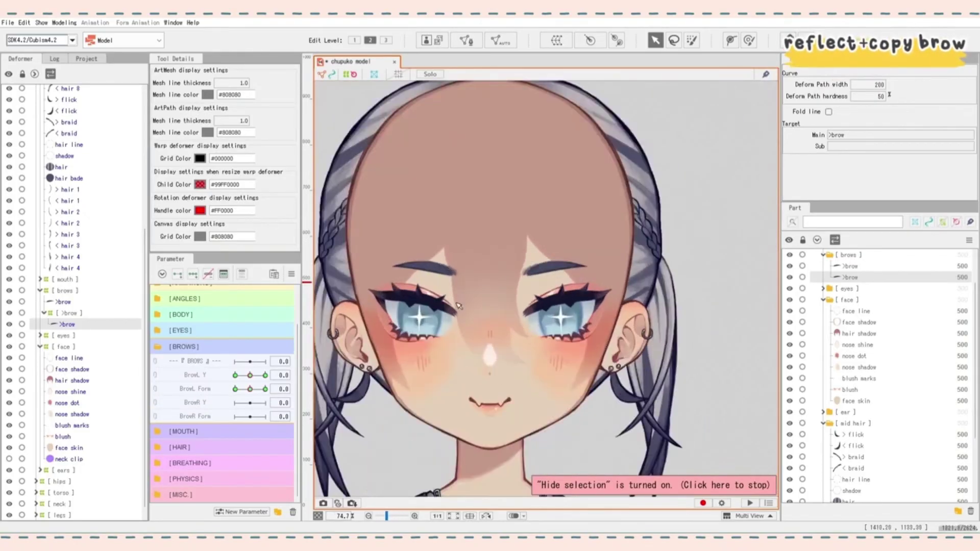
pyautogui.click(96, 314)
pyautogui.rightClick(96, 313)
pyautogui.click(101, 321)
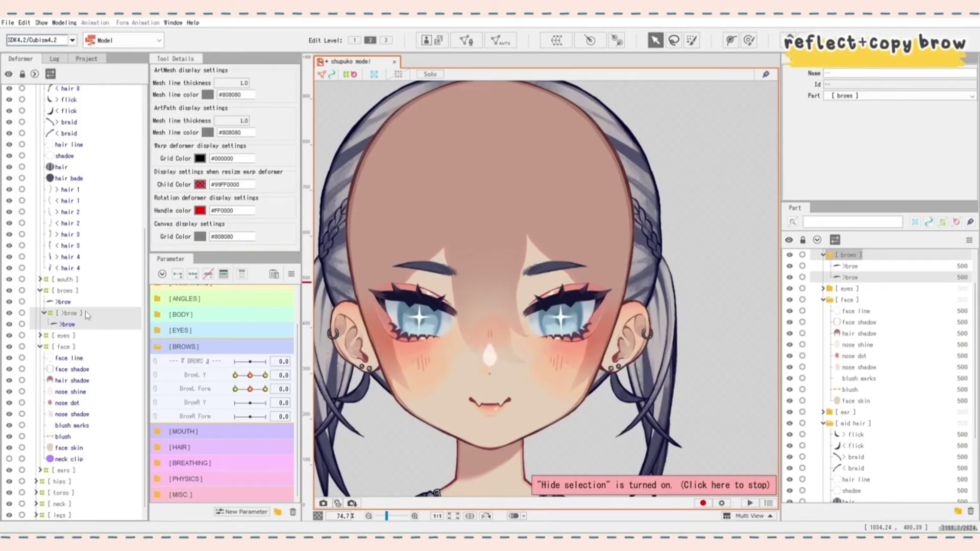
pyautogui.hotkey('ctrl', 'v')
pyautogui.hotkey('ctrl', 't')
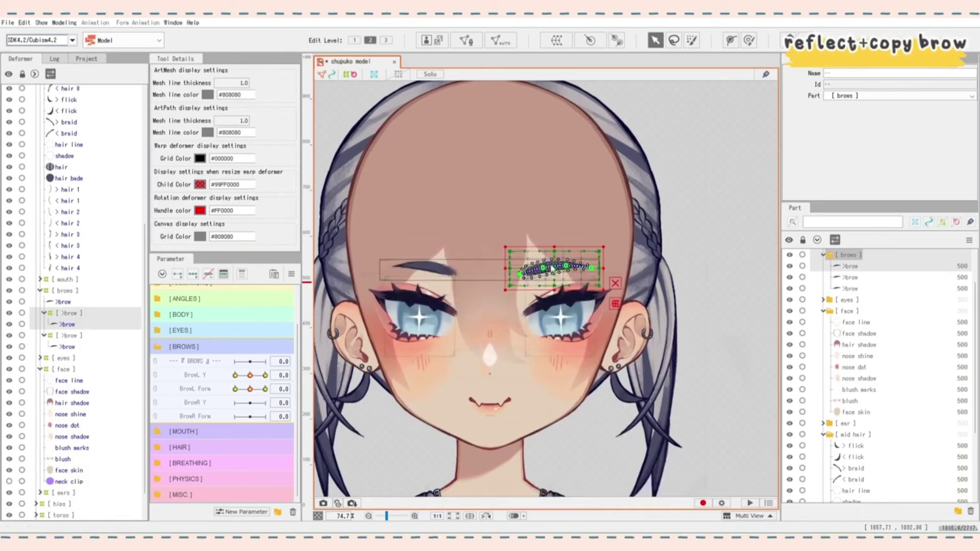
pyautogui.rightClick(552, 274)
pyautogui.click(582, 477)
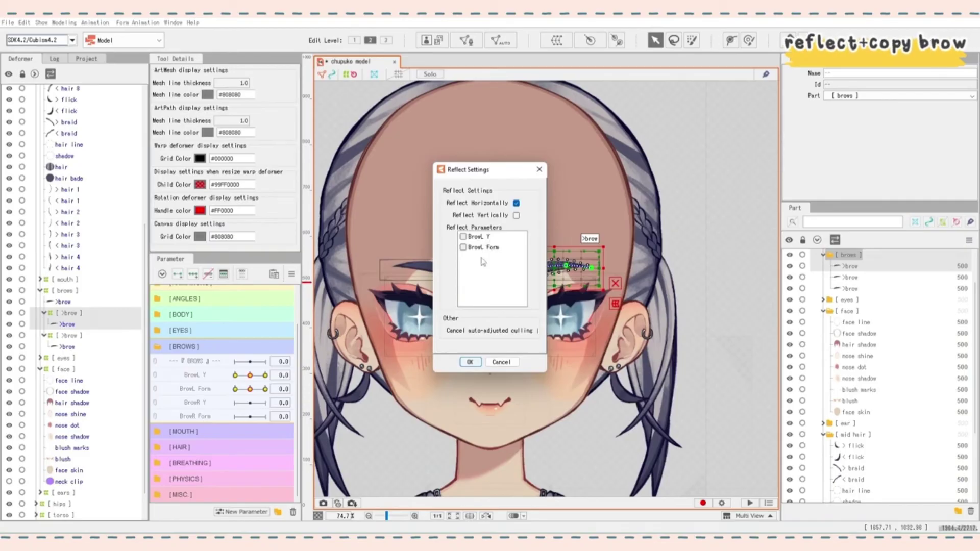
pyautogui.click(469, 363)
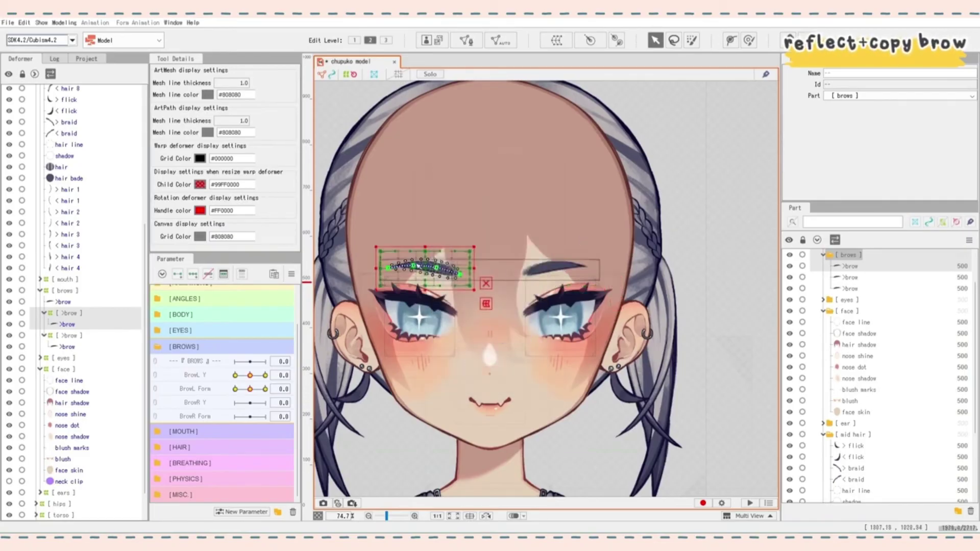
# Delete the old unrigged brow mesh and test the brows with BrowL Y and BrowL Form
pyautogui.click(61, 302)
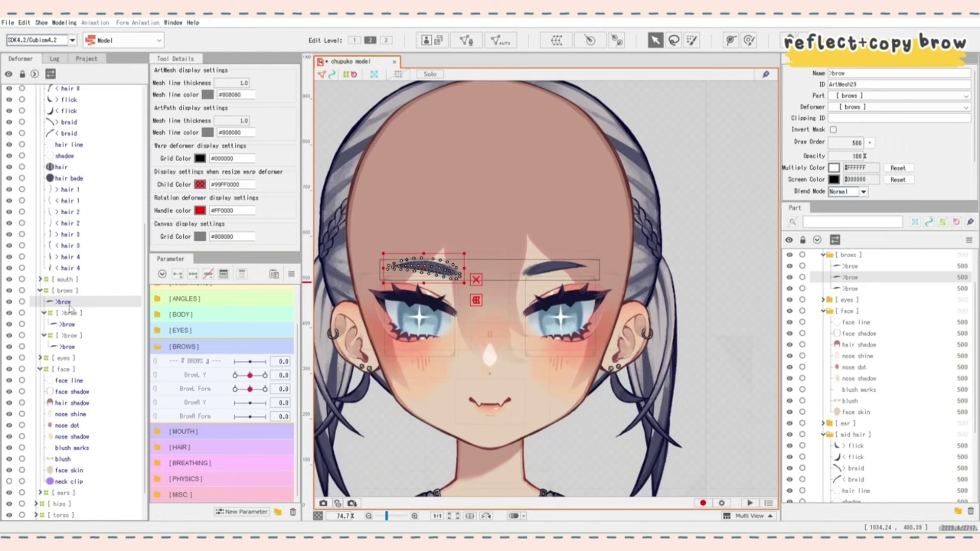
pyautogui.press('Delete')
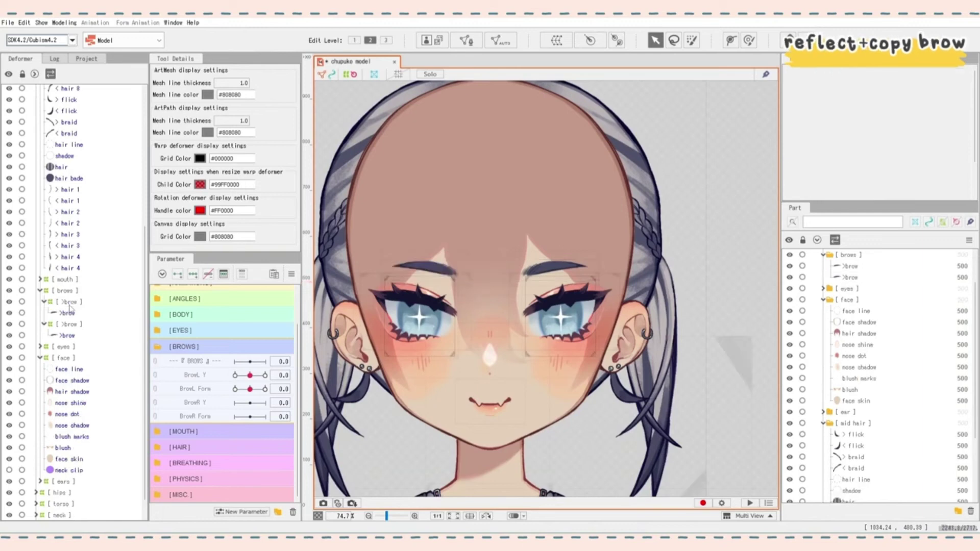
pyautogui.click(156, 377)
pyautogui.moveTo(249, 391)
pyautogui.mouseDown()
pyautogui.moveTo(247, 406)
pyautogui.moveTo(246, 365)
pyautogui.moveTo(277, 381)
pyautogui.moveTo(257, 410)
pyautogui.moveTo(234, 383)
pyautogui.moveTo(251, 411)
pyautogui.moveTo(250, 392)
pyautogui.mouseUp()
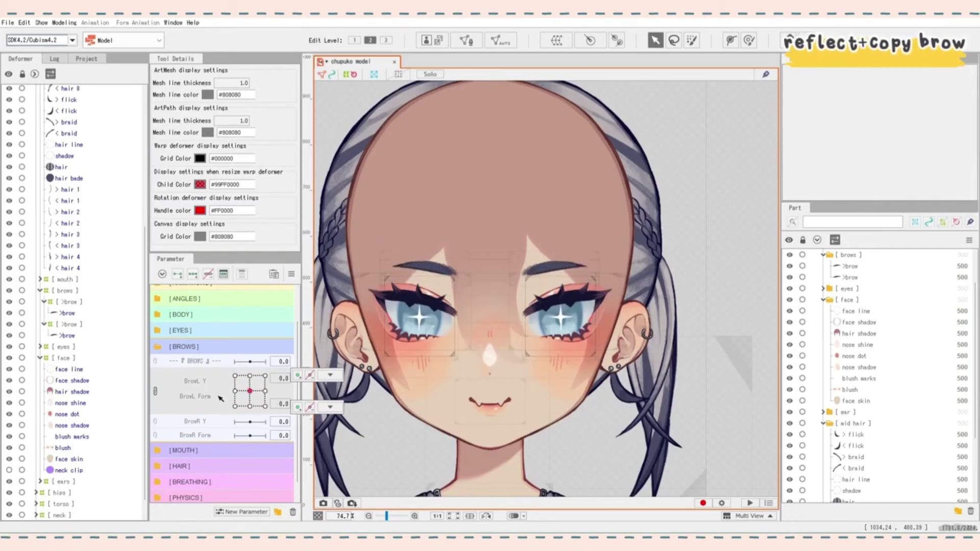
pyautogui.click(157, 391)
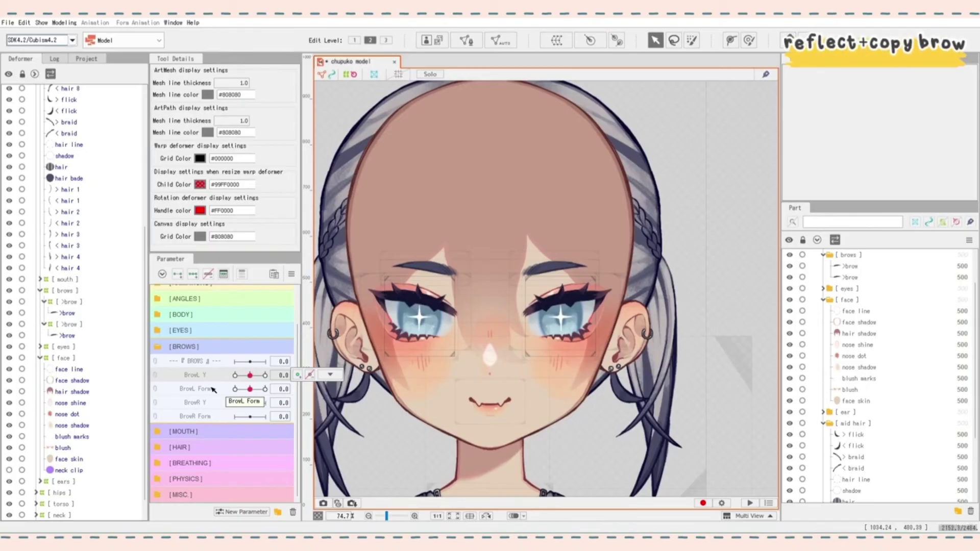
# Move the mirrored brow mesh's BrowL Y keys onto BrowR Y
pyautogui.click(81, 303)
pyautogui.keyDown('ctrl'); pyautogui.click(70, 315); pyautogui.keyUp('ctrl')
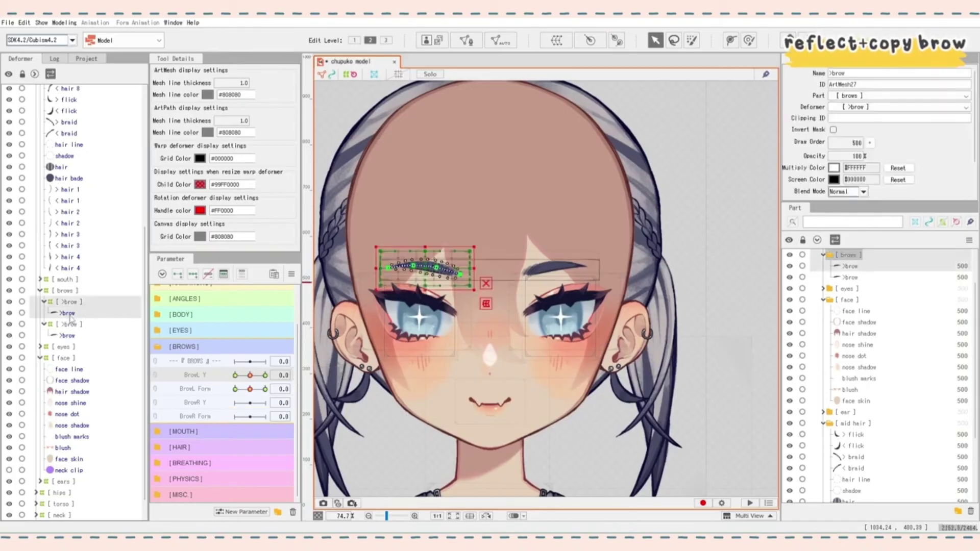
pyautogui.click(70, 316)
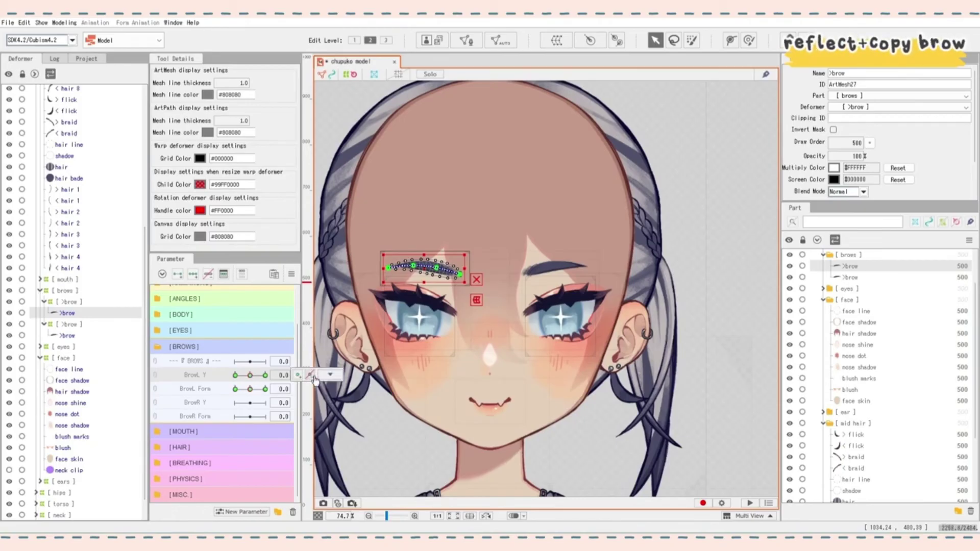
pyautogui.click(330, 374)
pyautogui.click(339, 415)
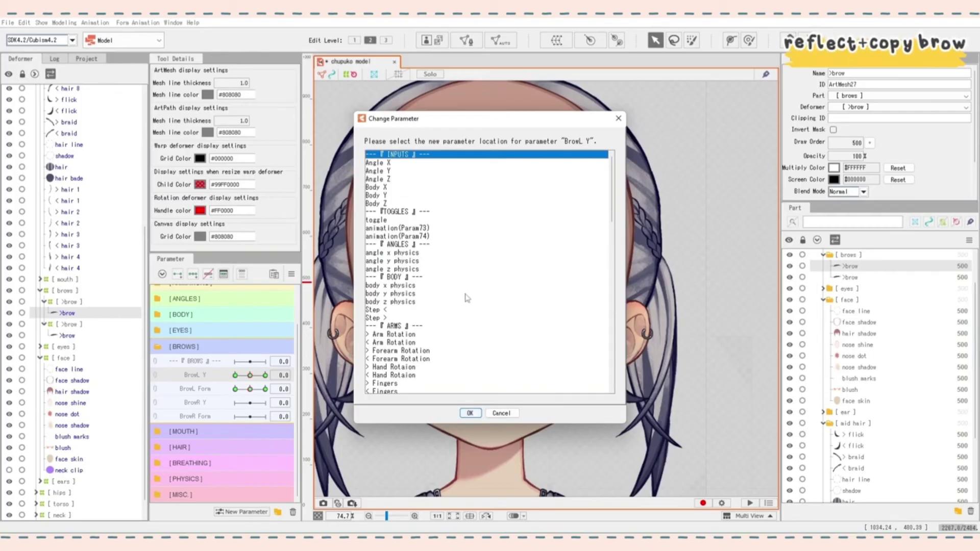
pyautogui.scroll(-14, 467, 298)
pyautogui.click(403, 220)
pyautogui.click(470, 413)
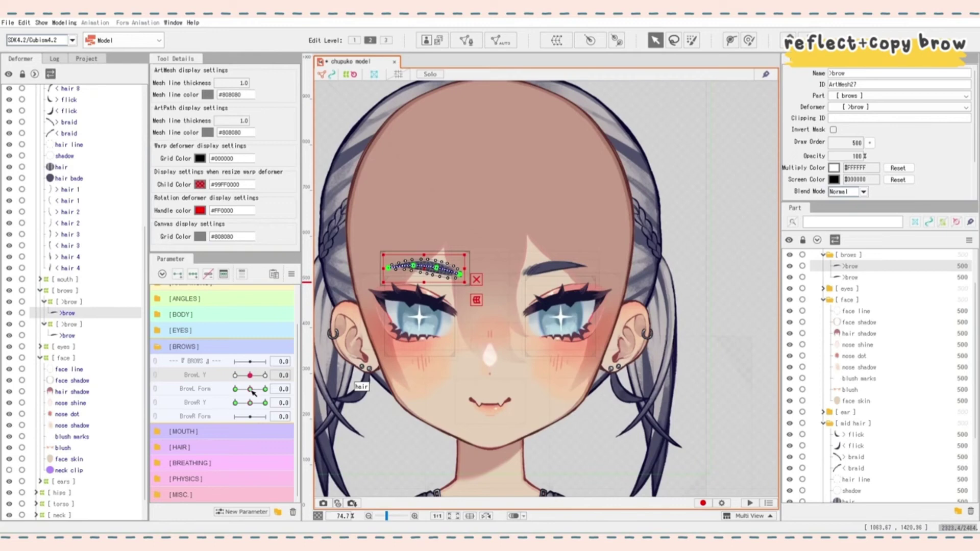
# Move its BrowL Form keys onto BrowR Form and test the brow with BrowR Y
pyautogui.click(330, 389)
pyautogui.click(338, 430)
pyautogui.scroll(-11, 451, 329)
pyautogui.click(403, 309)
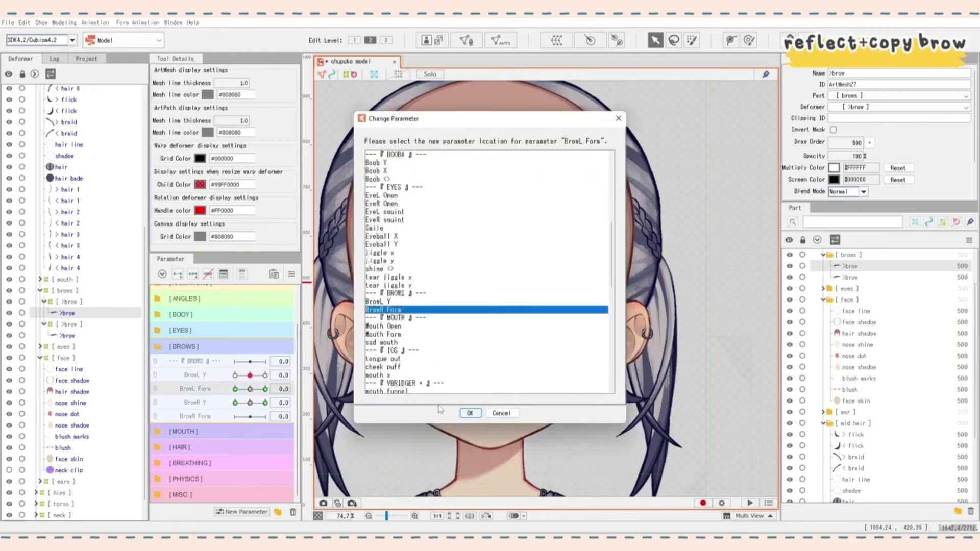
pyautogui.click(470, 414)
pyautogui.moveTo(250, 402); pyautogui.dragTo(240, 403)
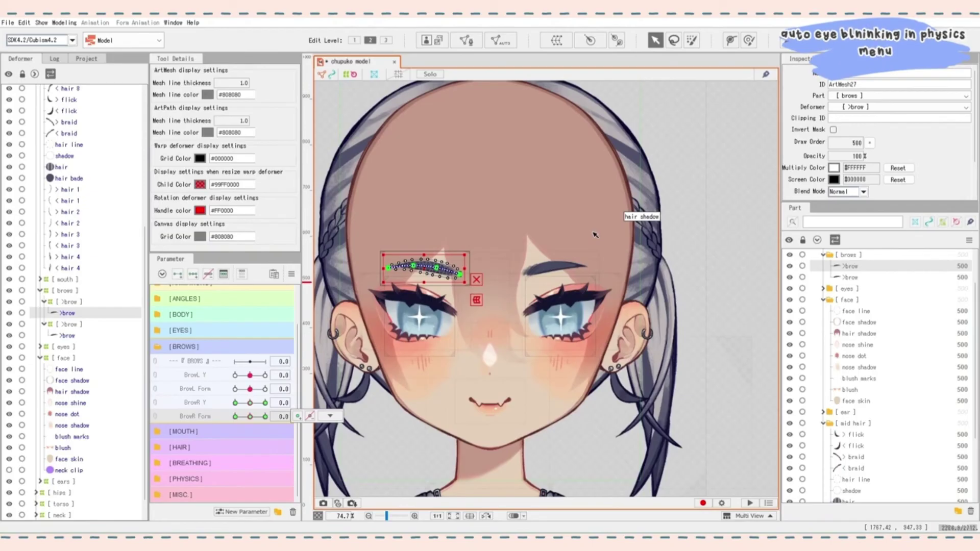
# In Eye Blinking and Lip-sync settings, keep EyeL/EyeR Open for blinking and enable lip-sync for Mouth Open
pyautogui.click(713, 250)
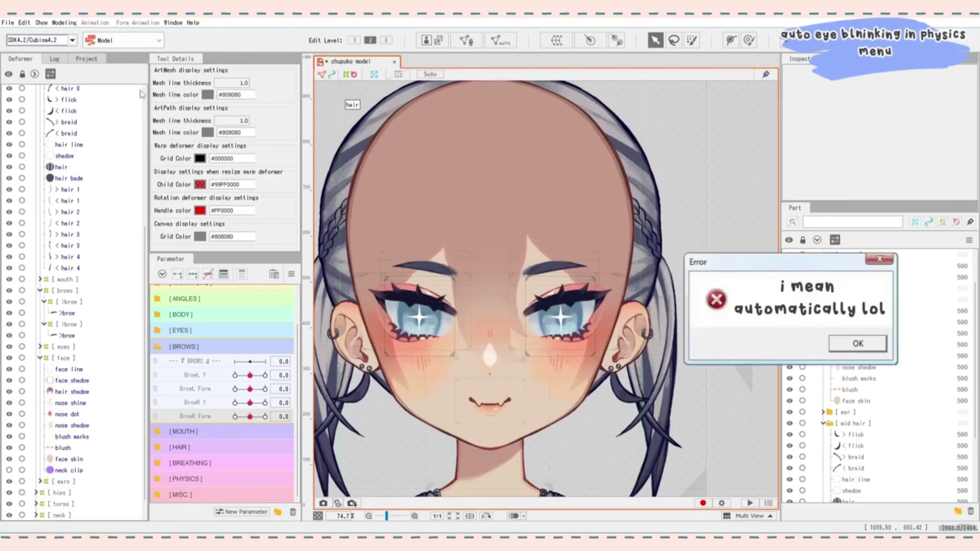
pyautogui.click(65, 23)
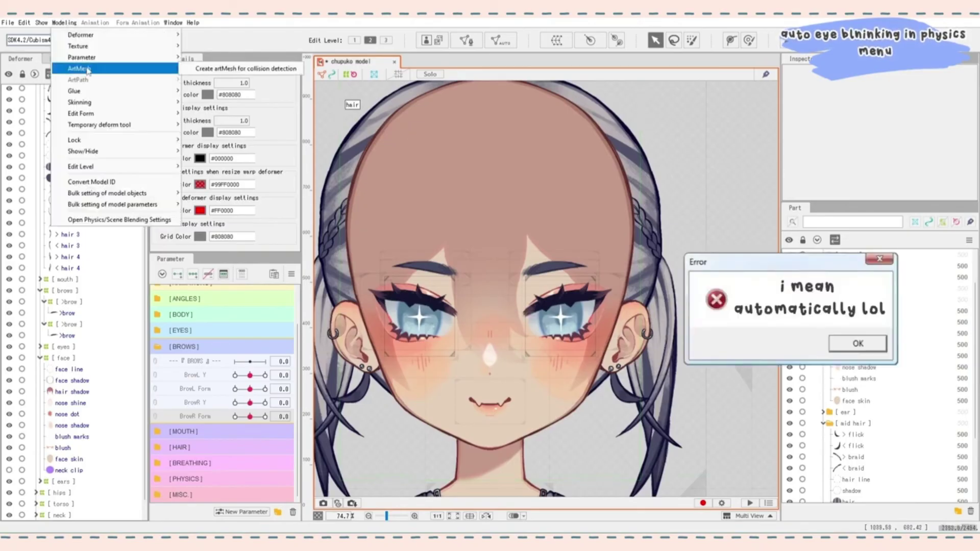
pyautogui.moveTo(94, 63)
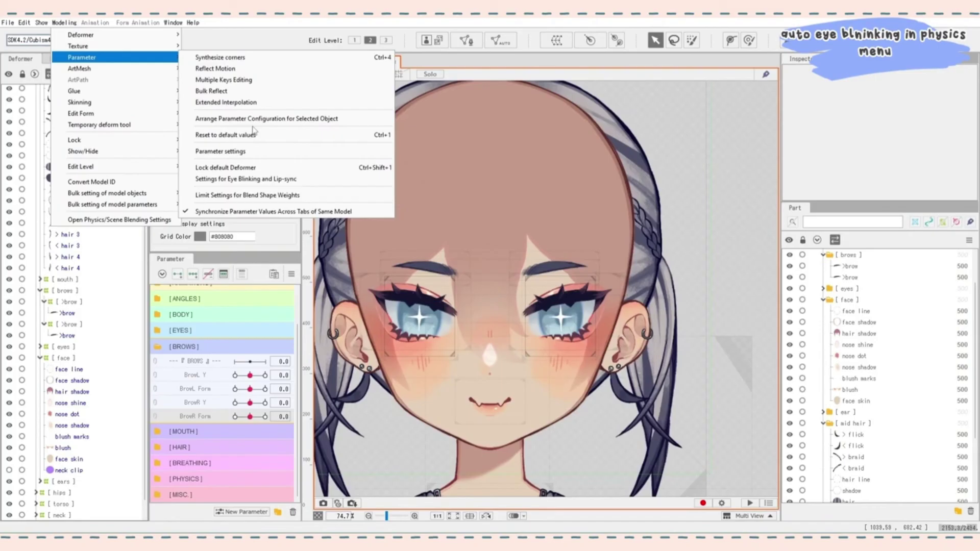
pyautogui.click(302, 184)
pyautogui.scroll(-3, 521, 186)
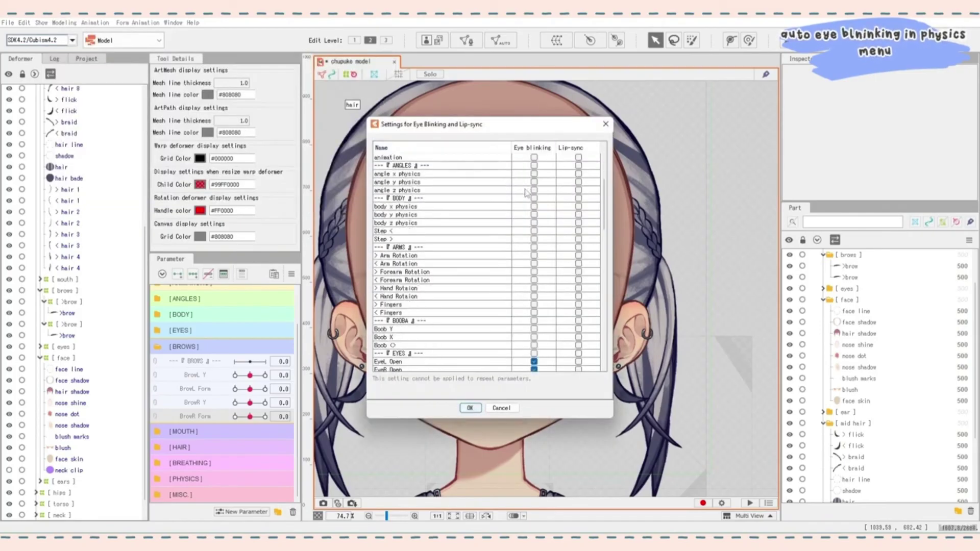
pyautogui.scroll(-5, 534, 214)
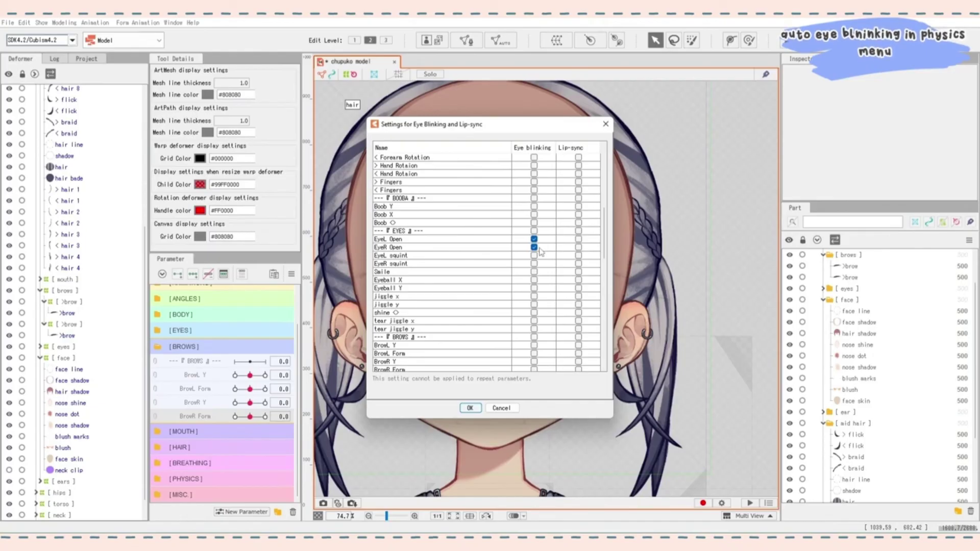
pyautogui.scroll(-3, 540, 251)
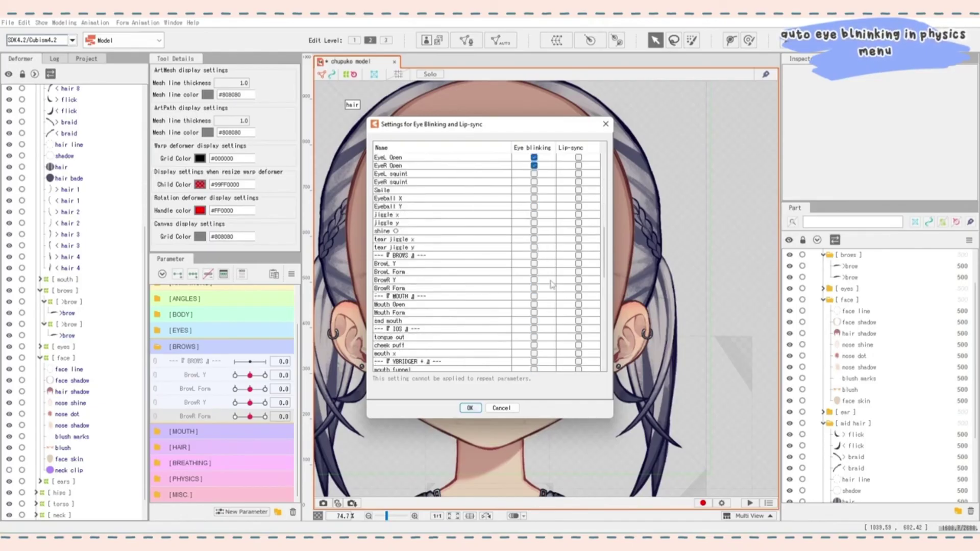
pyautogui.click(578, 305)
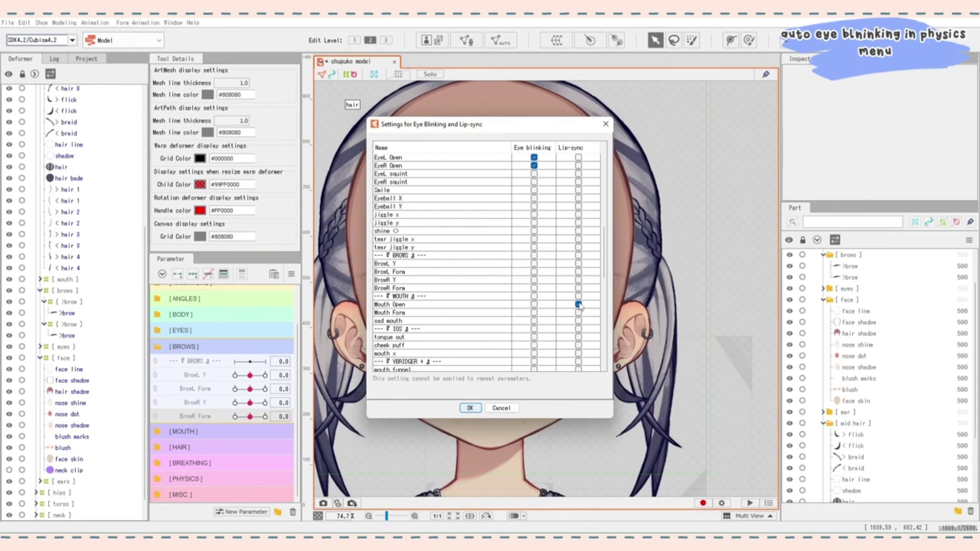
pyautogui.click(470, 408)
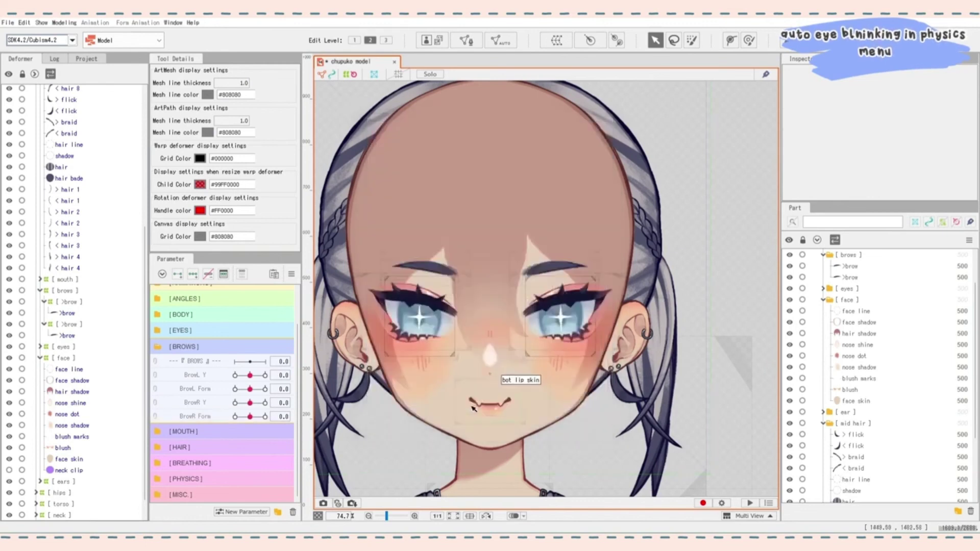
# Open Physics/Scene Blending Settings and play the Random B preview scene
pyautogui.click(65, 23)
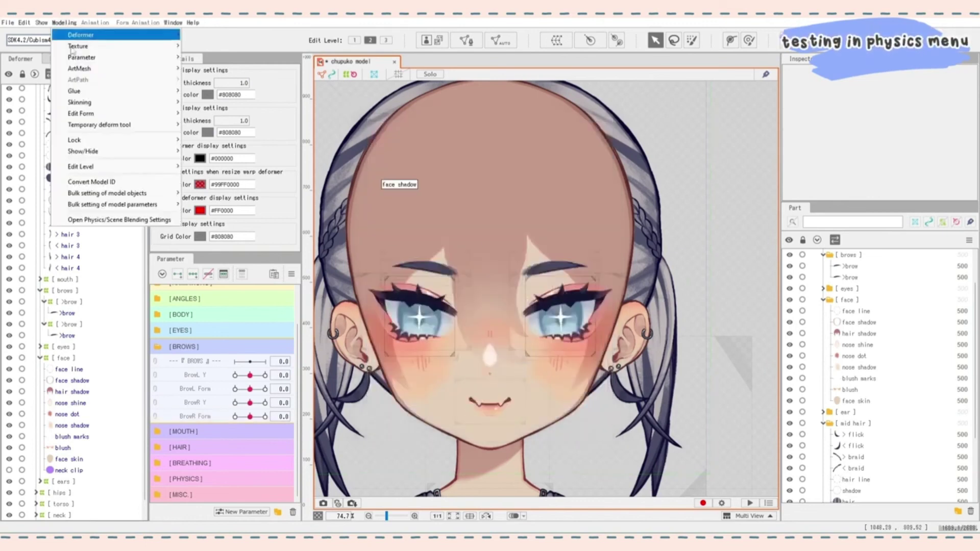
pyautogui.click(89, 220)
pyautogui.scroll(4, 726, 123)
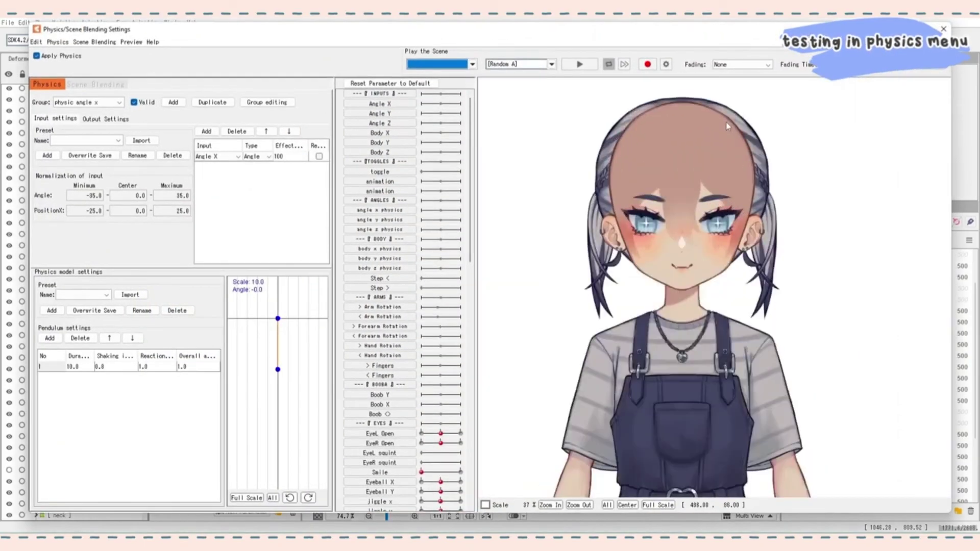
pyautogui.click(541, 64)
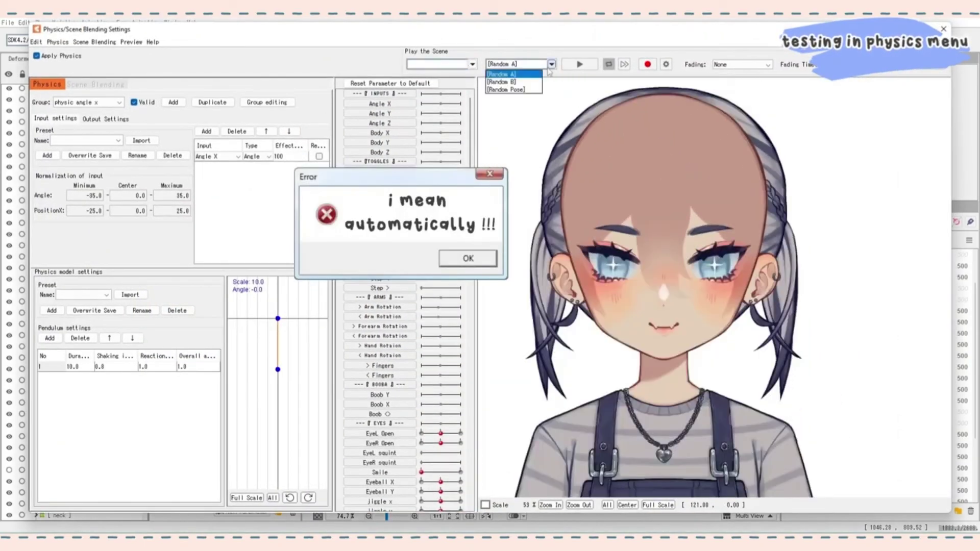
pyautogui.click(537, 83)
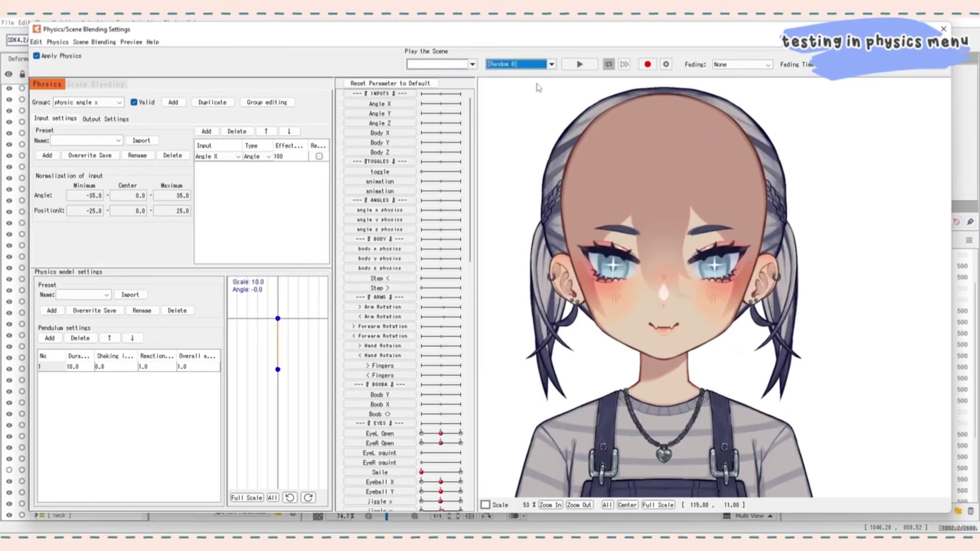
pyautogui.click(574, 68)
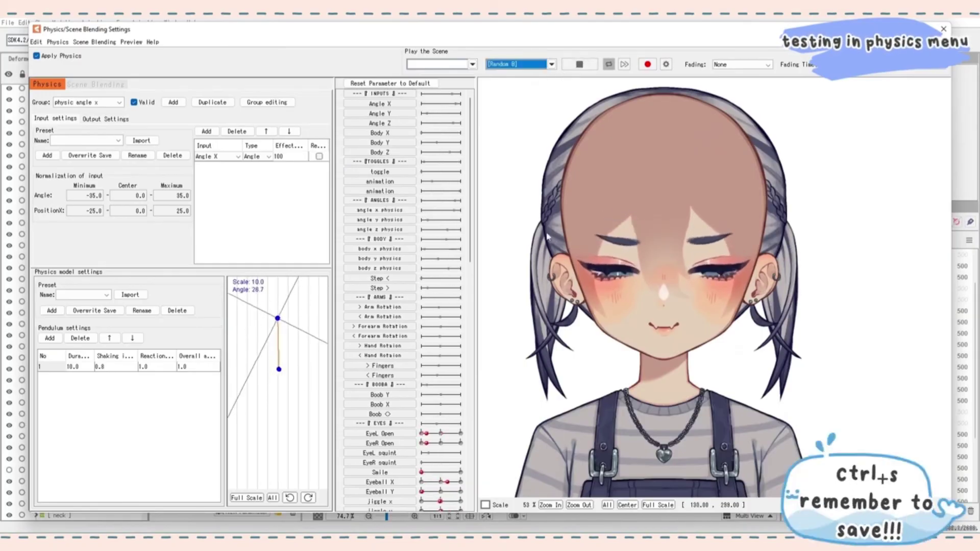